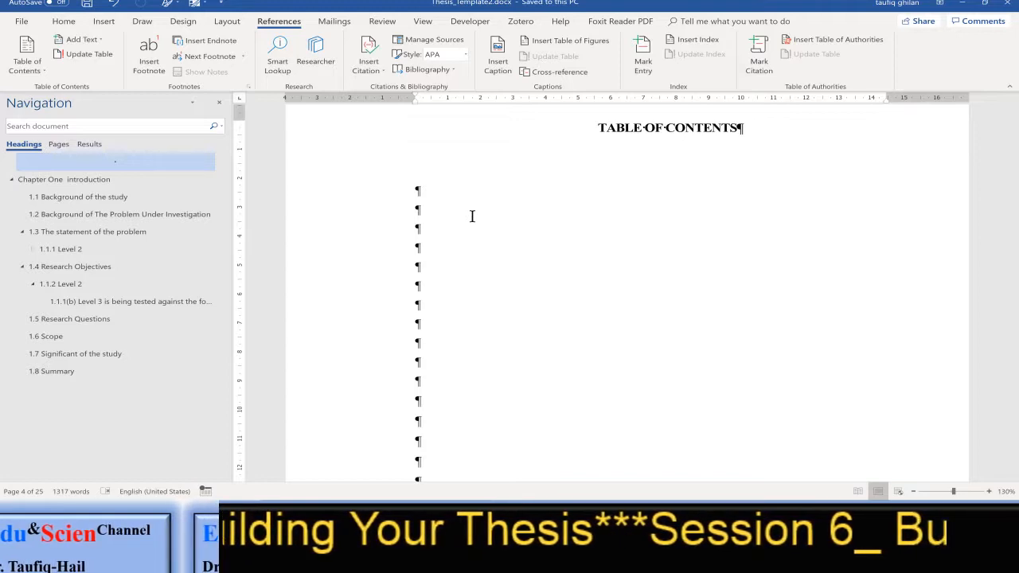
Start a custom table of contents on the first empty line below the TABLE OF CONTENTS title.
left_click(421, 185)
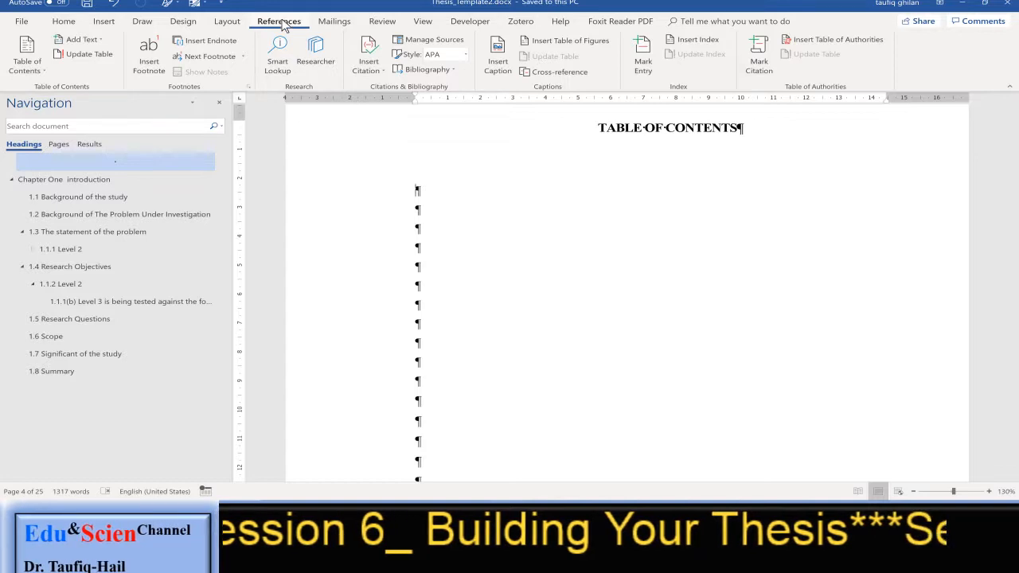
left_click(44, 72)
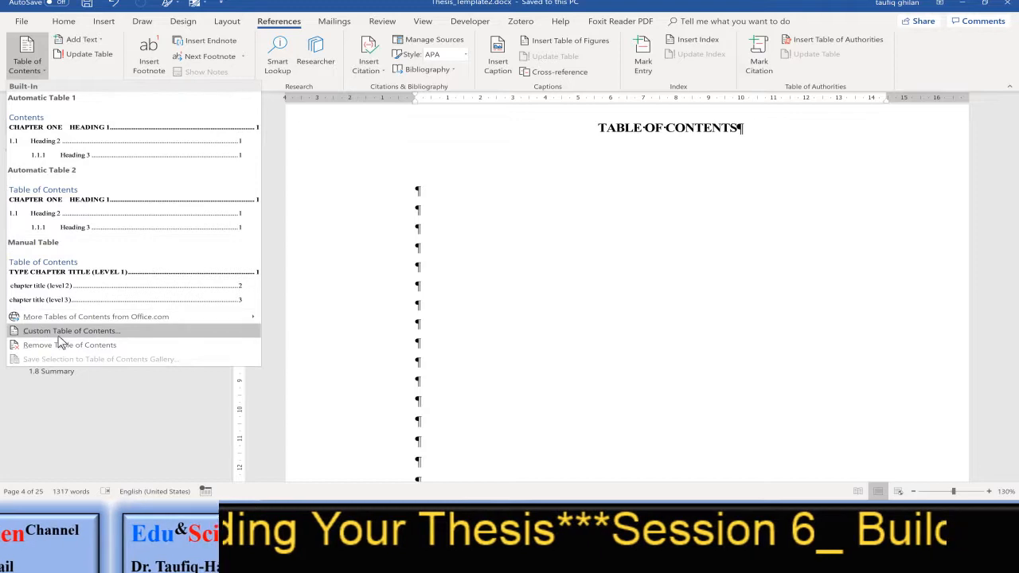
left_click(121, 338)
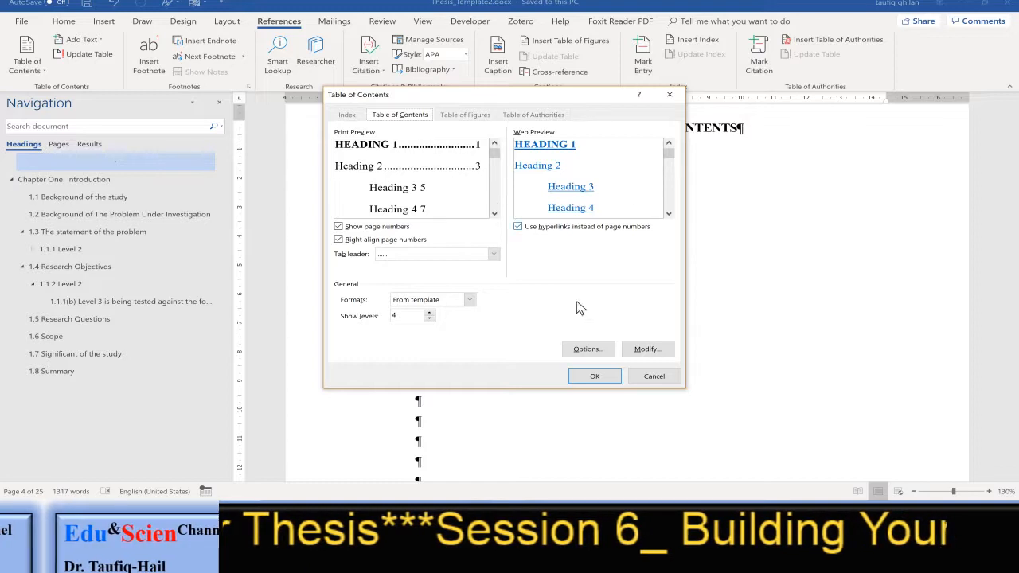
Check the TOC levels assigned to the heading styles in the table of contents options.
left_click(589, 351)
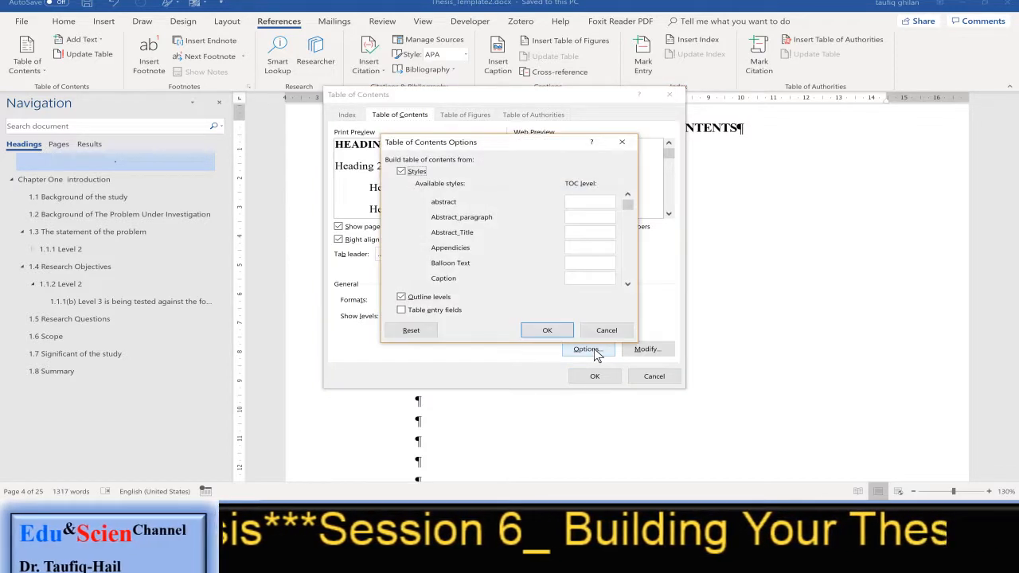
left_click(628, 284)
left_click(628, 284)
left_click(629, 285)
left_click(628, 284)
left_click(628, 285)
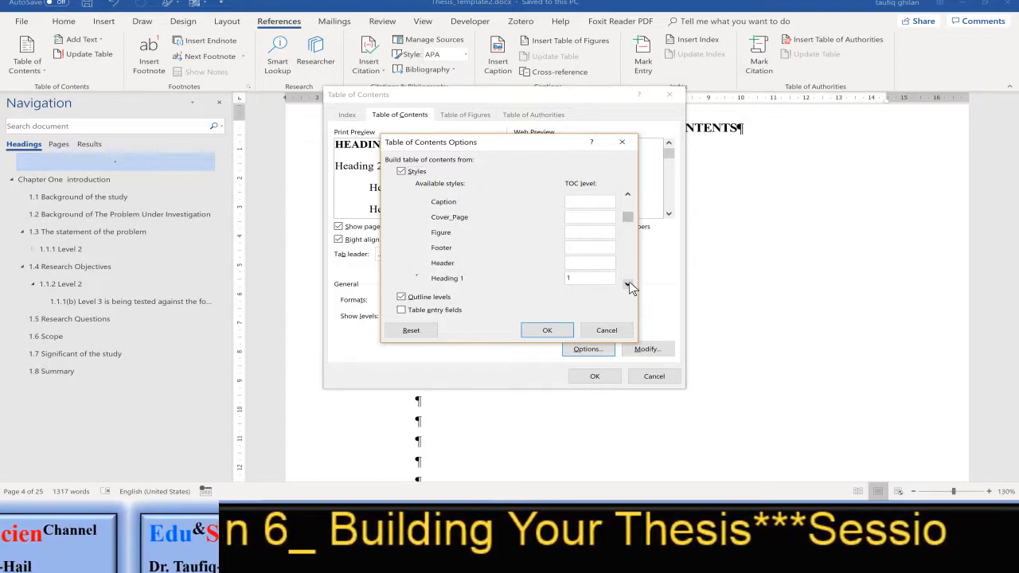
left_click(628, 284)
left_click(628, 284)
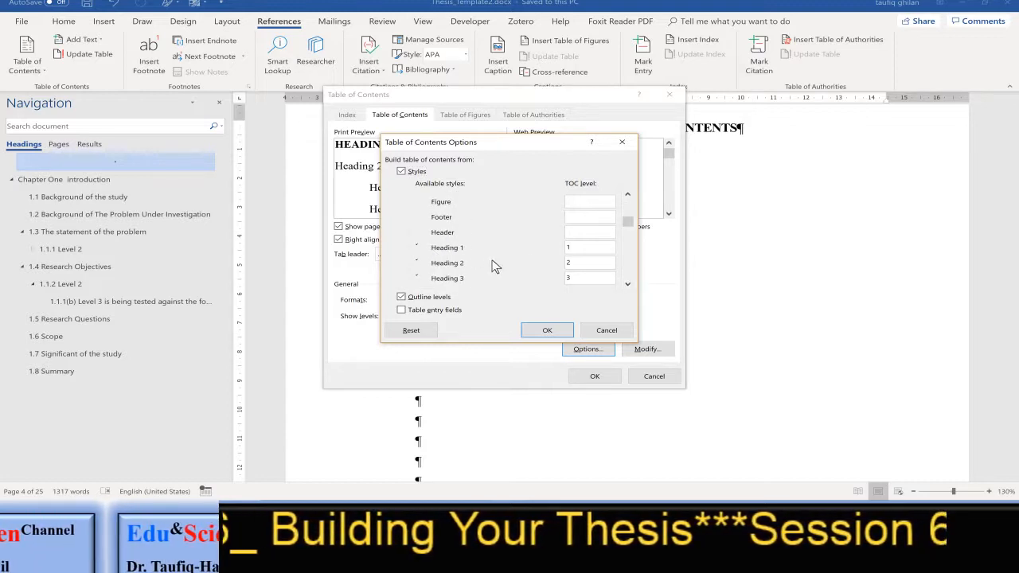
left_click(628, 285)
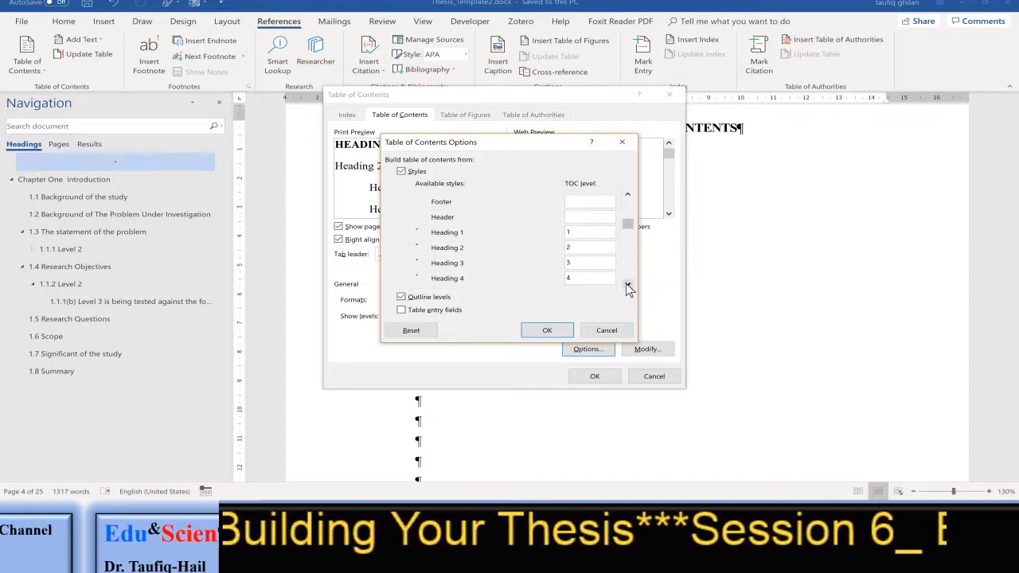
left_click(627, 286)
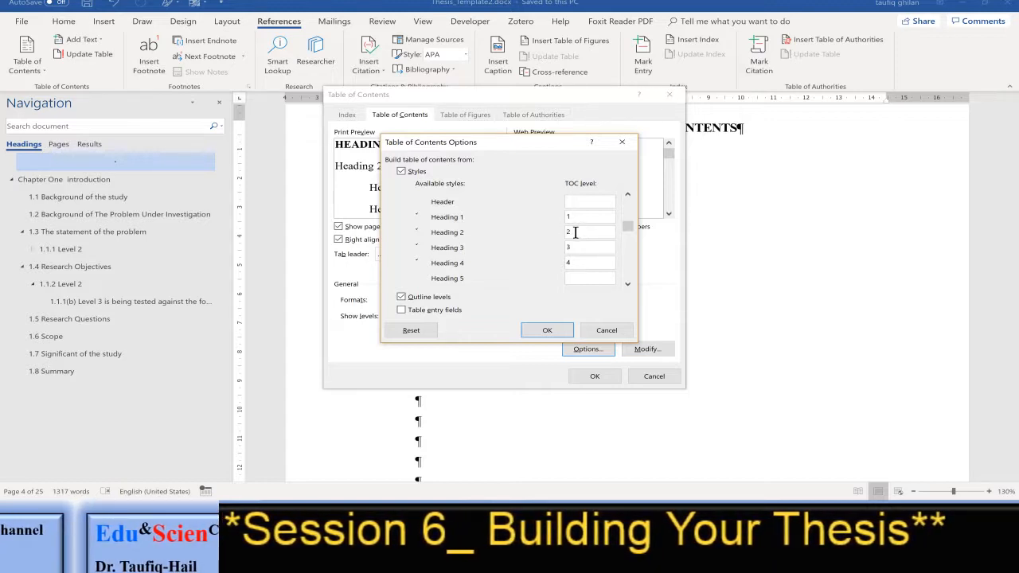
left_click(547, 330)
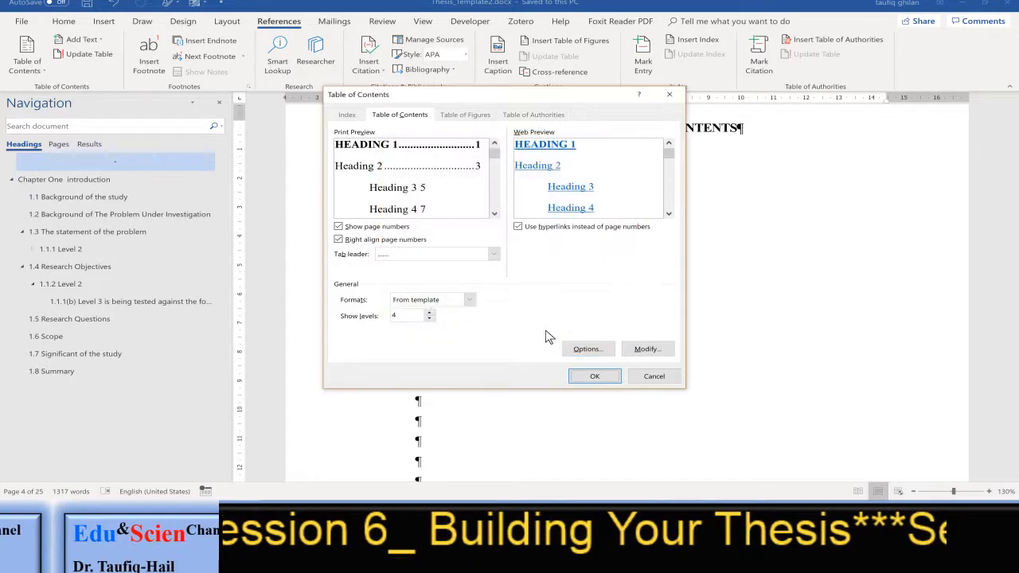
Open the TOC 1 style for modification and review its font colour and its paragraph indents and spacing.
left_click(647, 350)
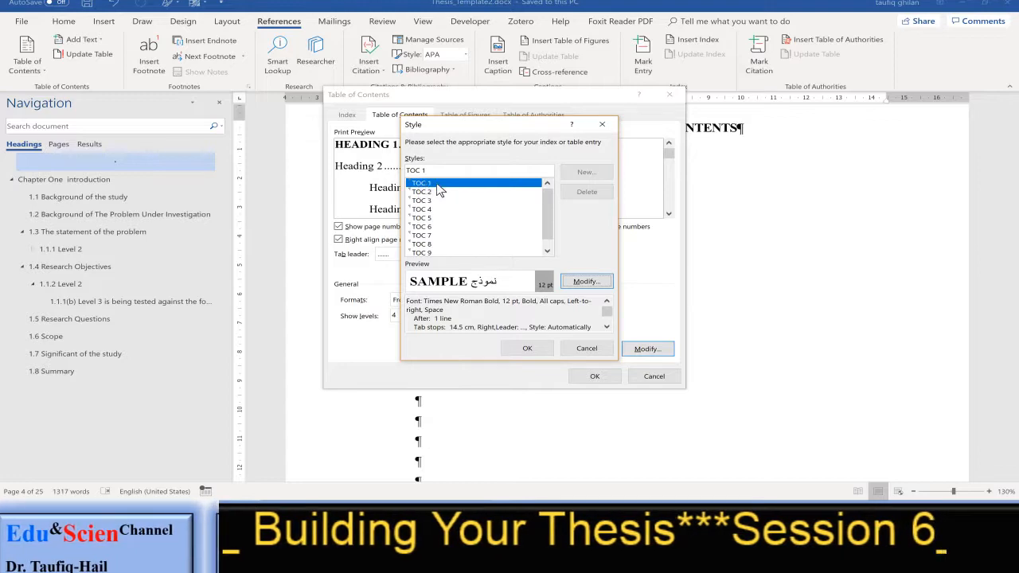
left_click(585, 283)
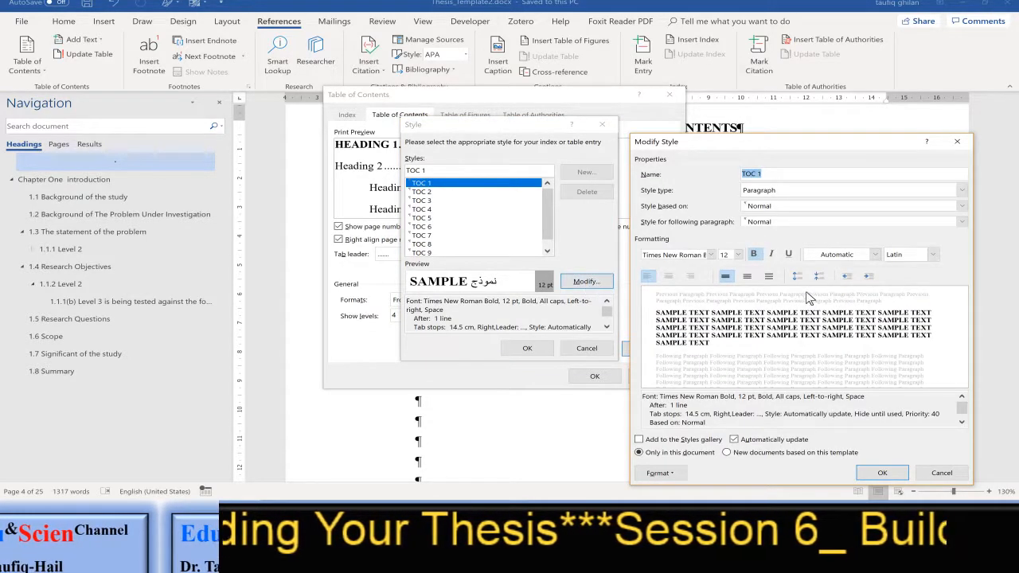
left_click(848, 258)
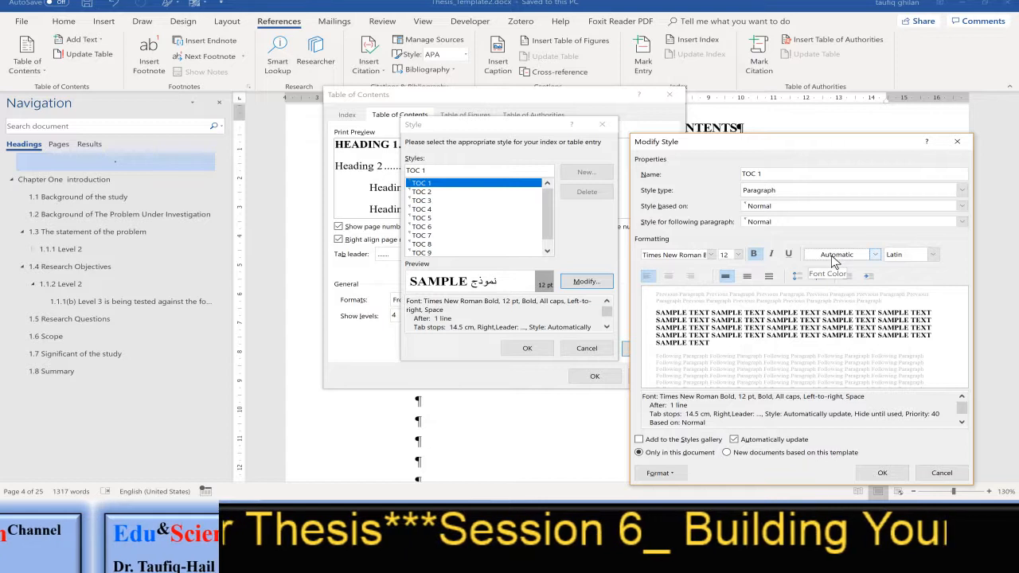
left_click(834, 260)
left_click(833, 260)
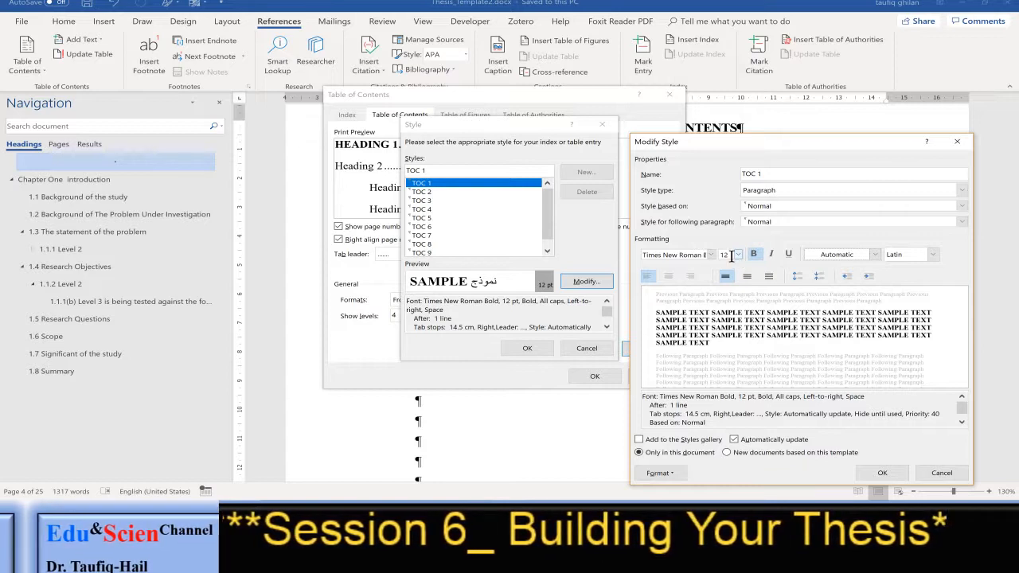
left_click(673, 474)
left_click(665, 375)
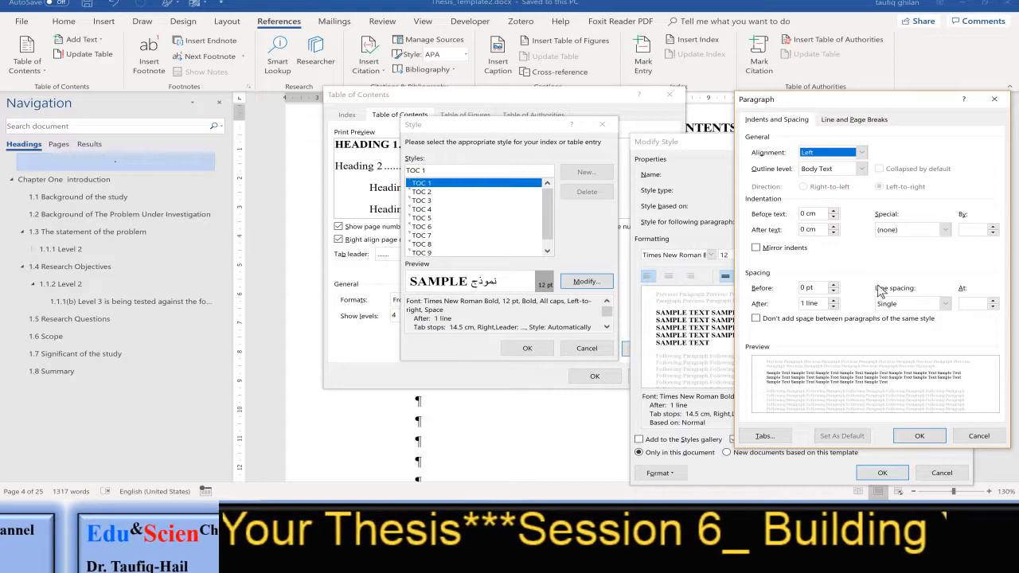
Set the TOC 1 tab stop at 14.5 cm with right alignment and dotted leader 2.
left_click(766, 436)
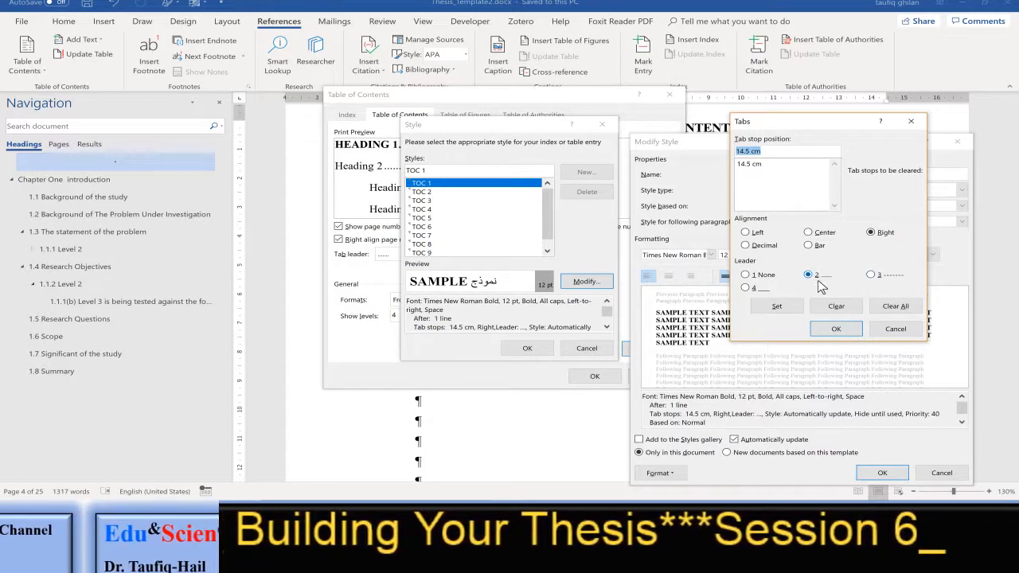
left_click(873, 275)
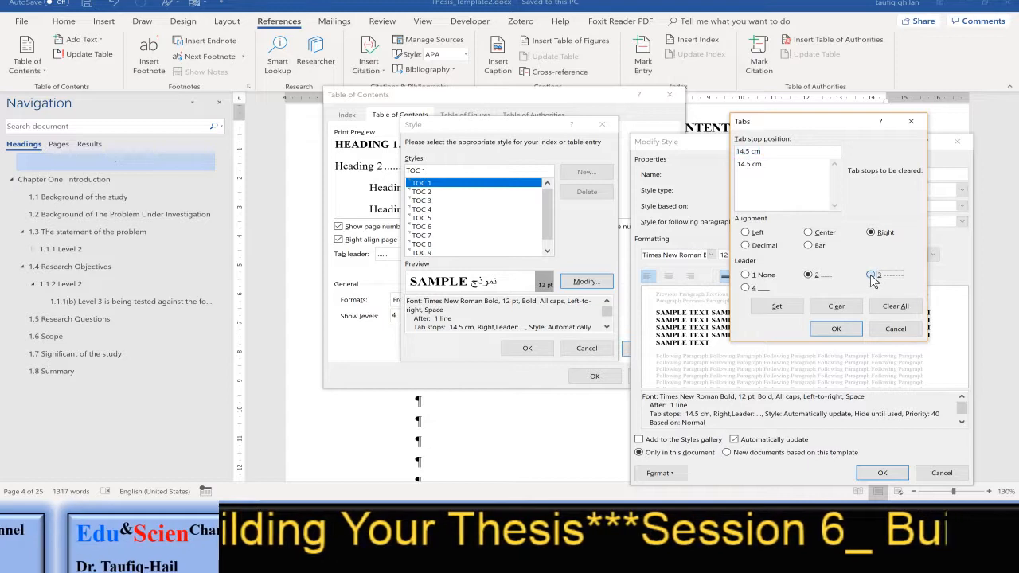
left_click(809, 275)
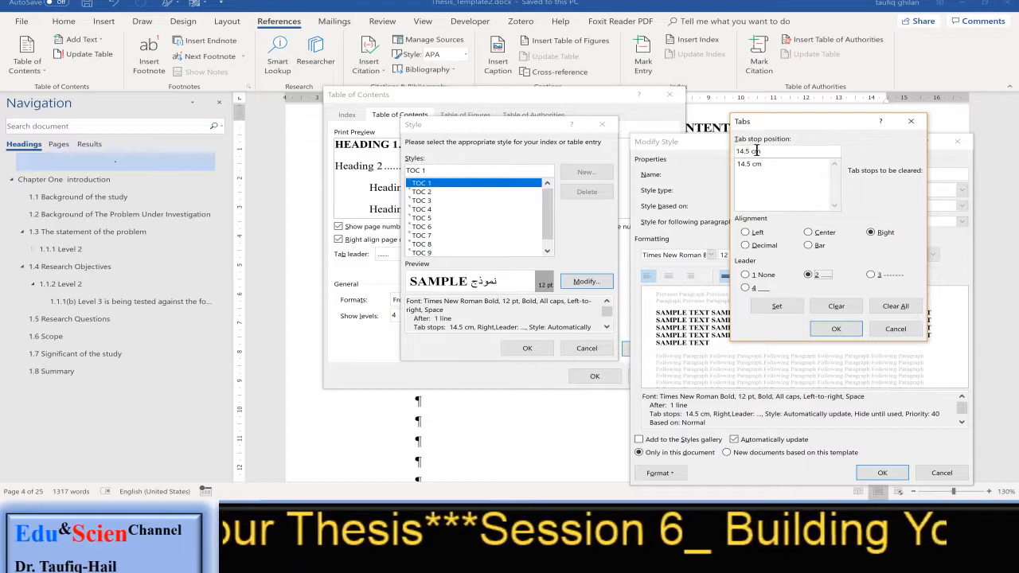
left_click(880, 236)
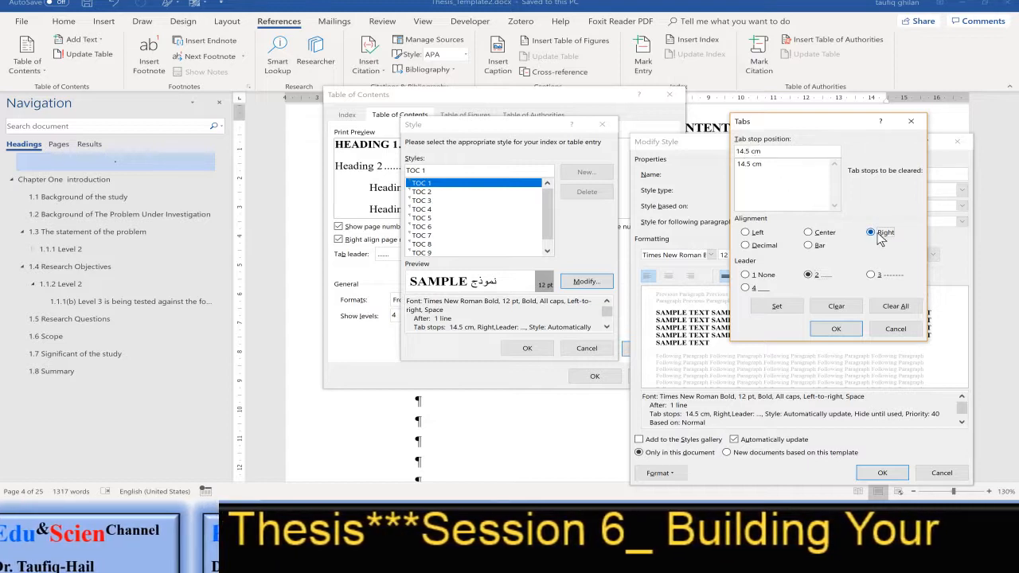
left_click(779, 309)
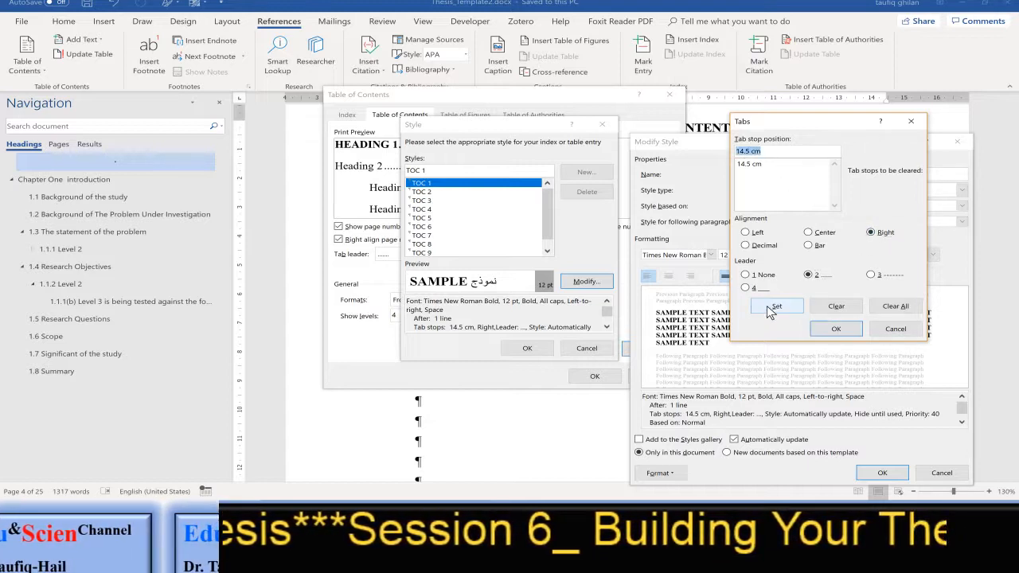
left_click(836, 329)
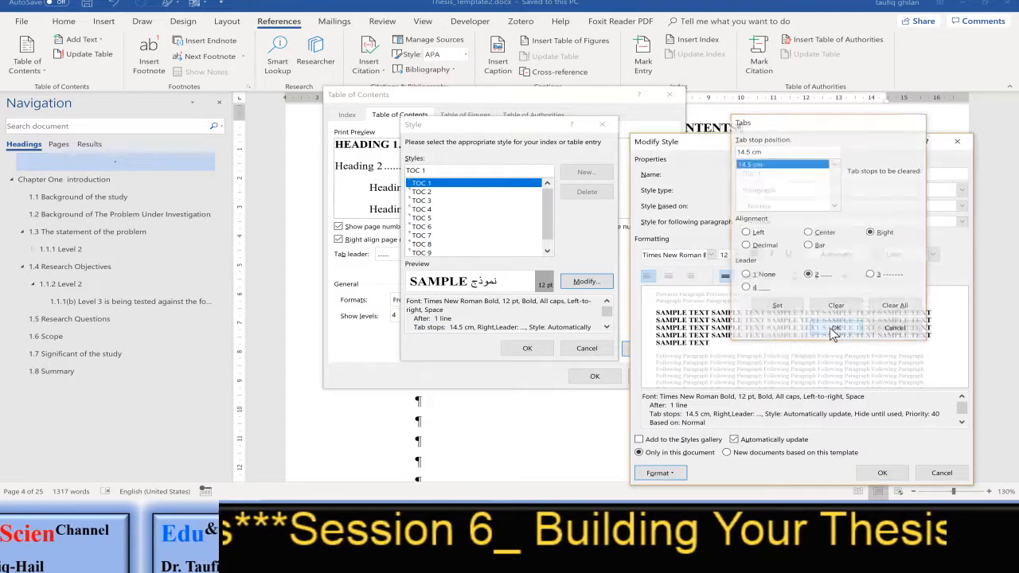
Review the font settings and effects of the TOC 1 style and accept the style modification.
left_click(675, 474)
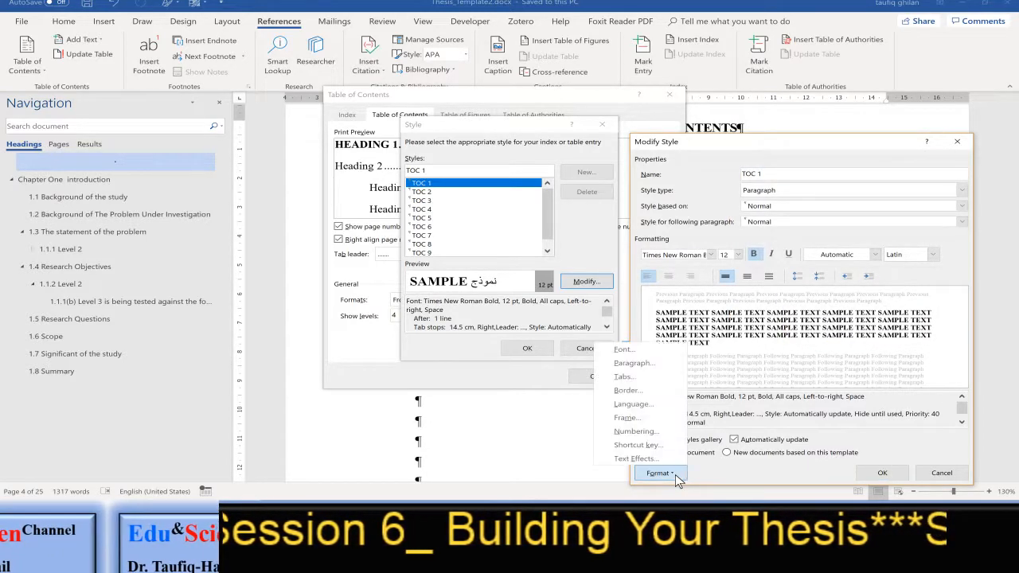
left_click(659, 350)
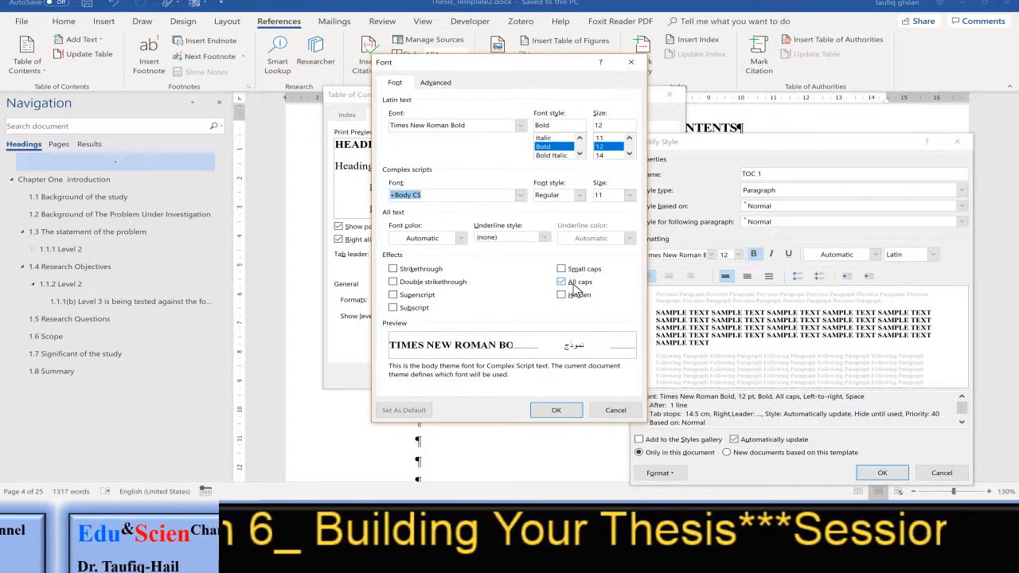
left_click(556, 410)
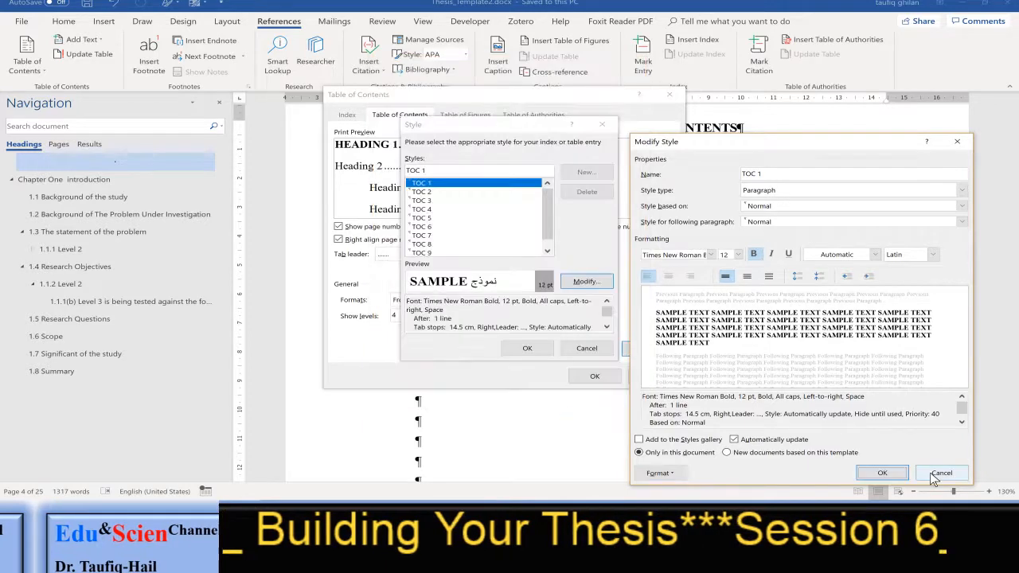
left_click(882, 473)
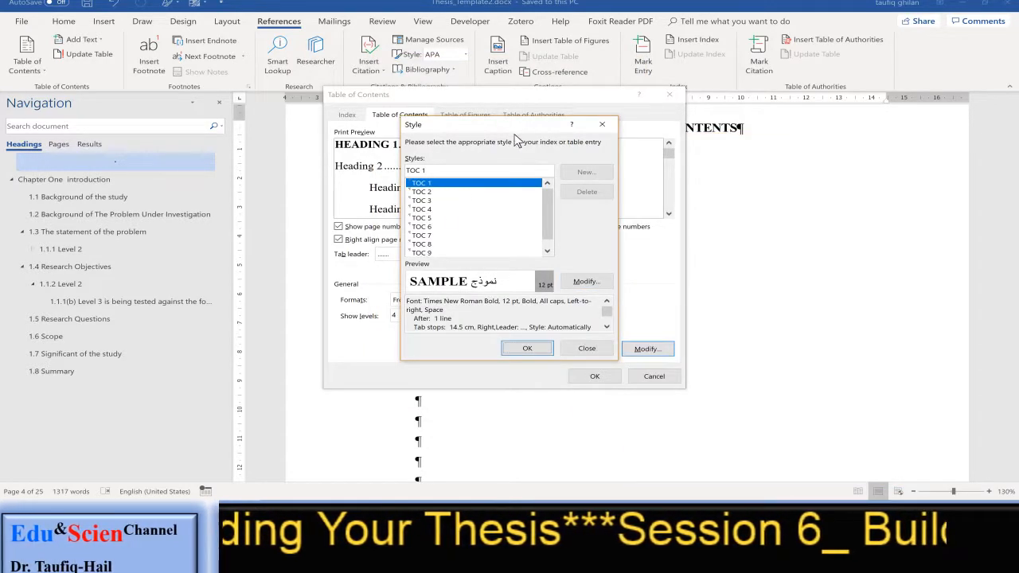
Move the style list clear of the print preview and open the TOC 2 style for modification.
left_click_drag(520, 129, 626, 134)
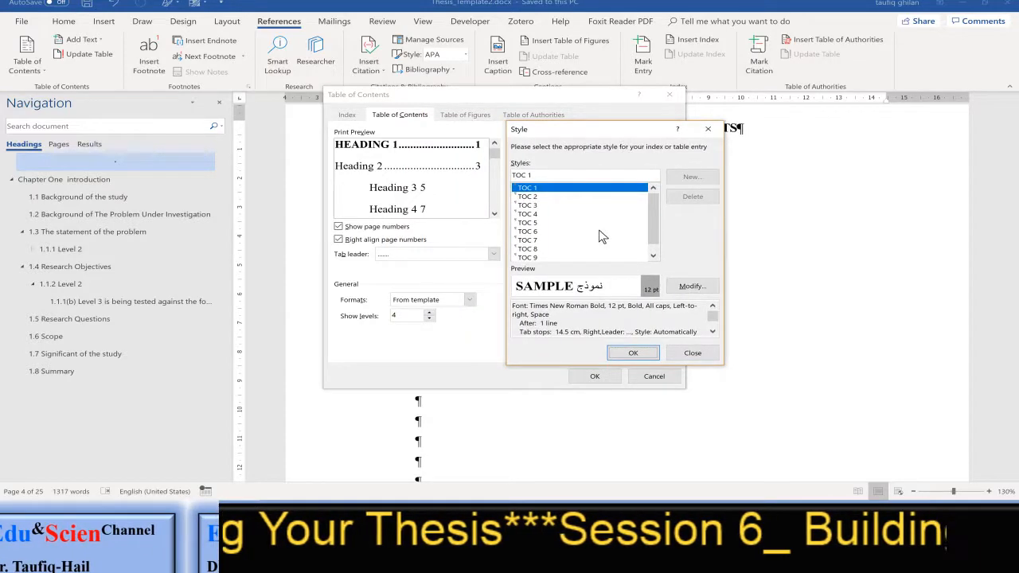
left_click(529, 197)
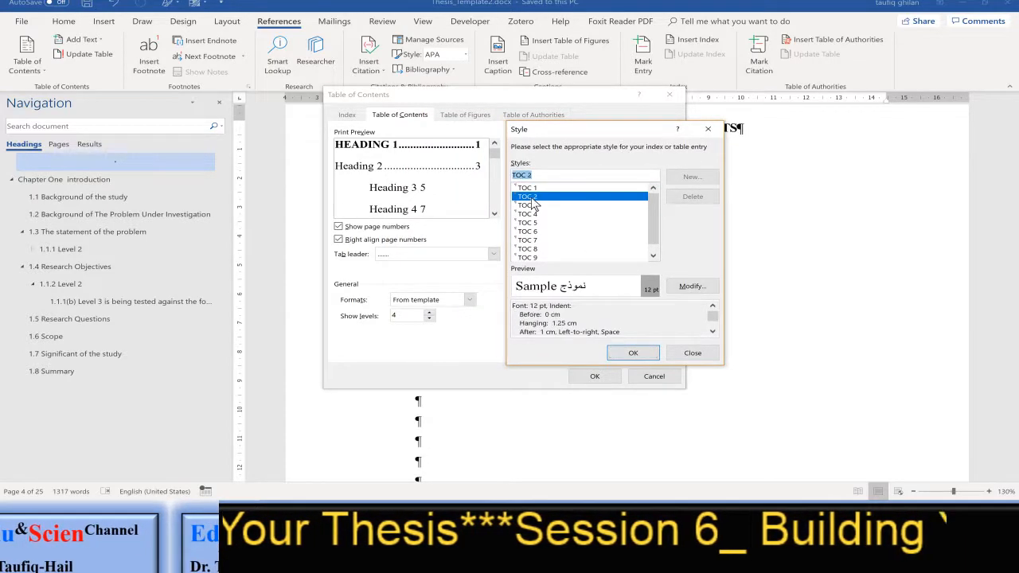
left_click(692, 285)
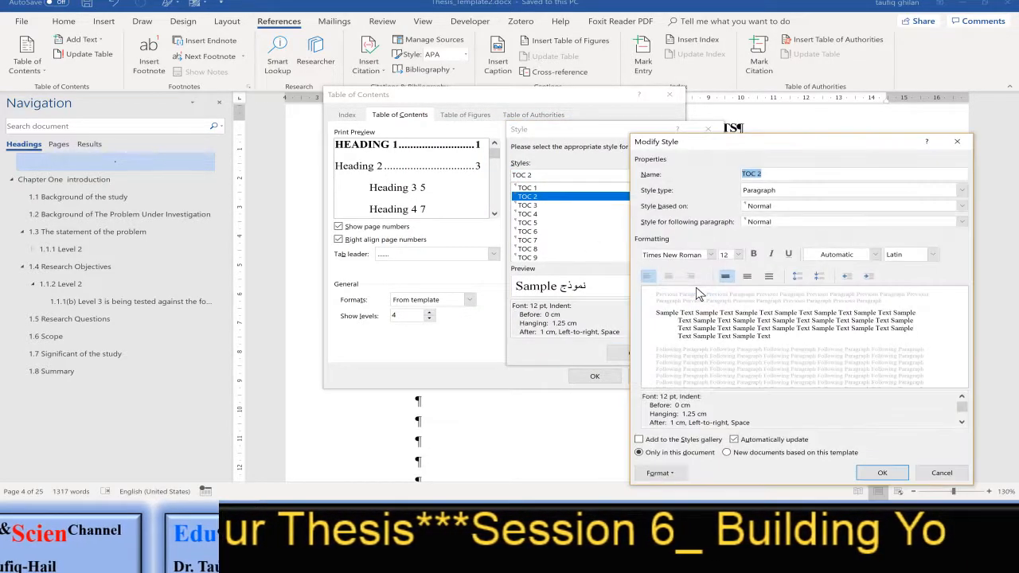
Check the TOC 2 font colour, try bold on the style and turn it back off.
left_click(821, 256)
left_click(824, 269)
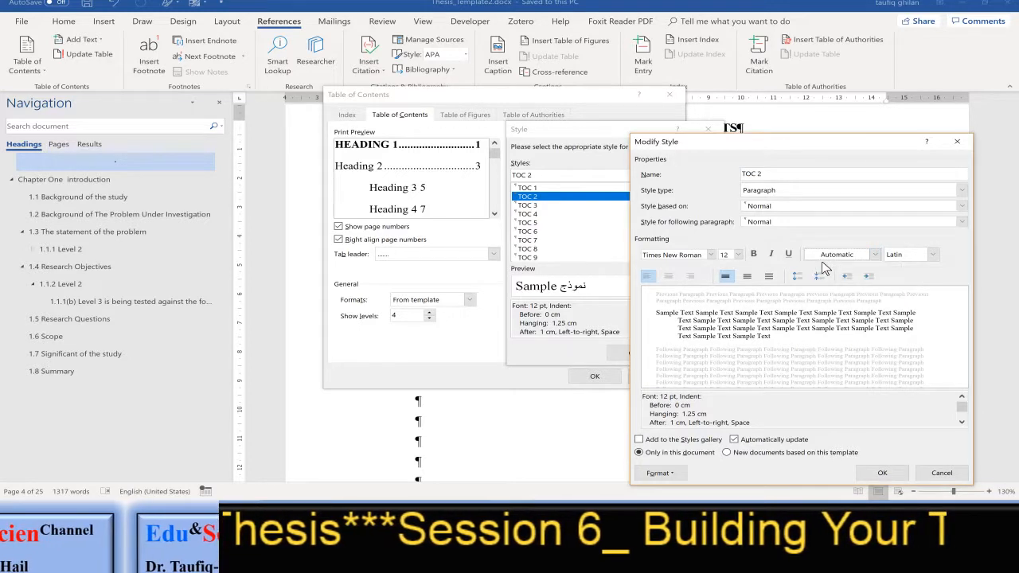
left_click(754, 256)
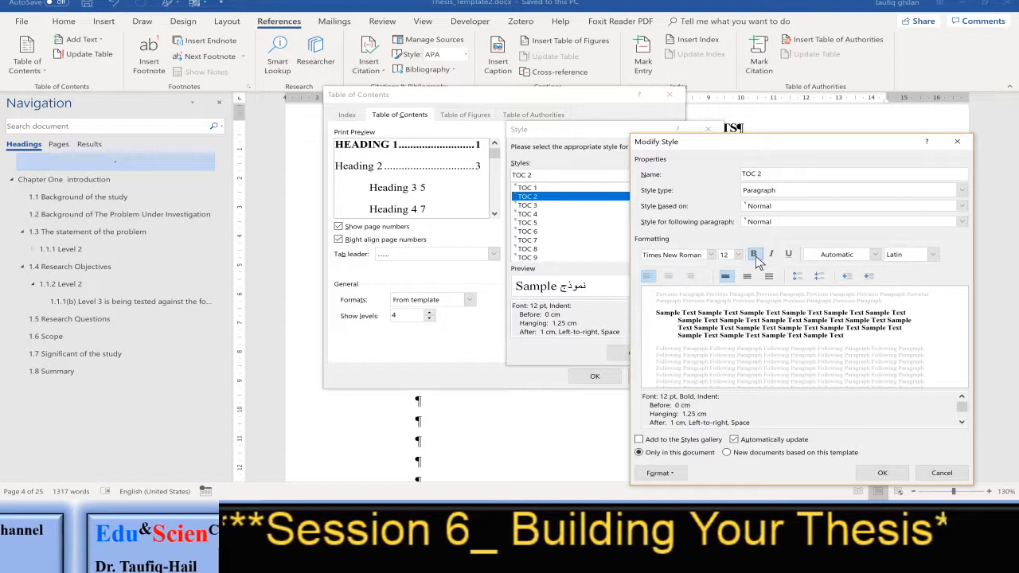
left_click(755, 257)
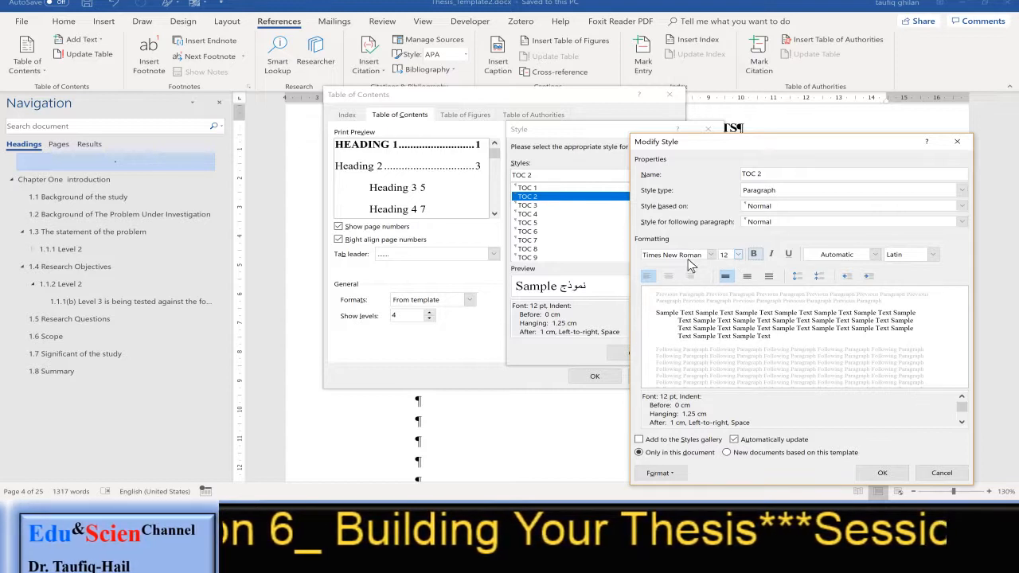
Set the TOC 2 style's 14.5 cm tab stop to right alignment with dotted leader 2 and accept the style modification.
left_click(673, 473)
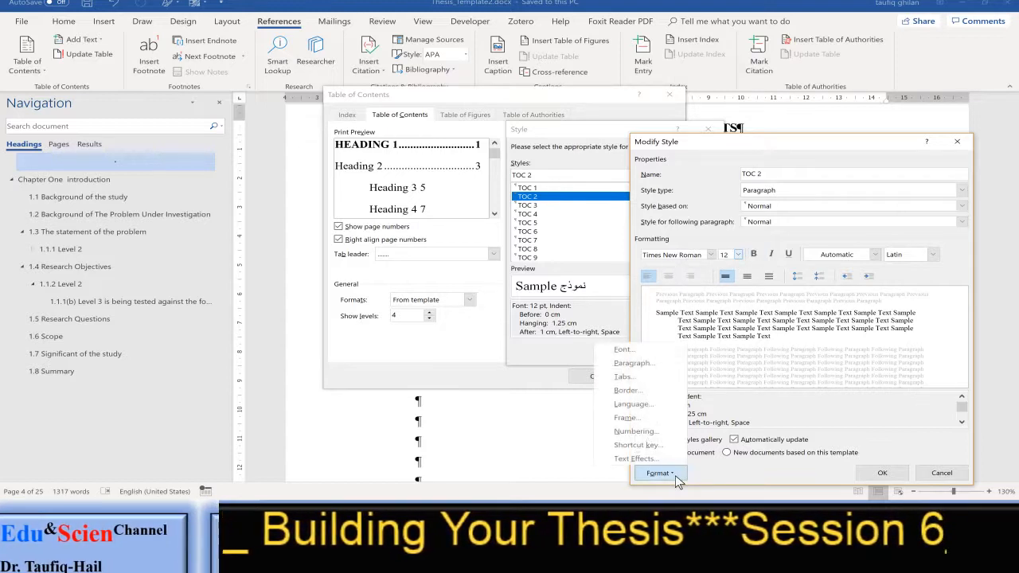
left_click(655, 365)
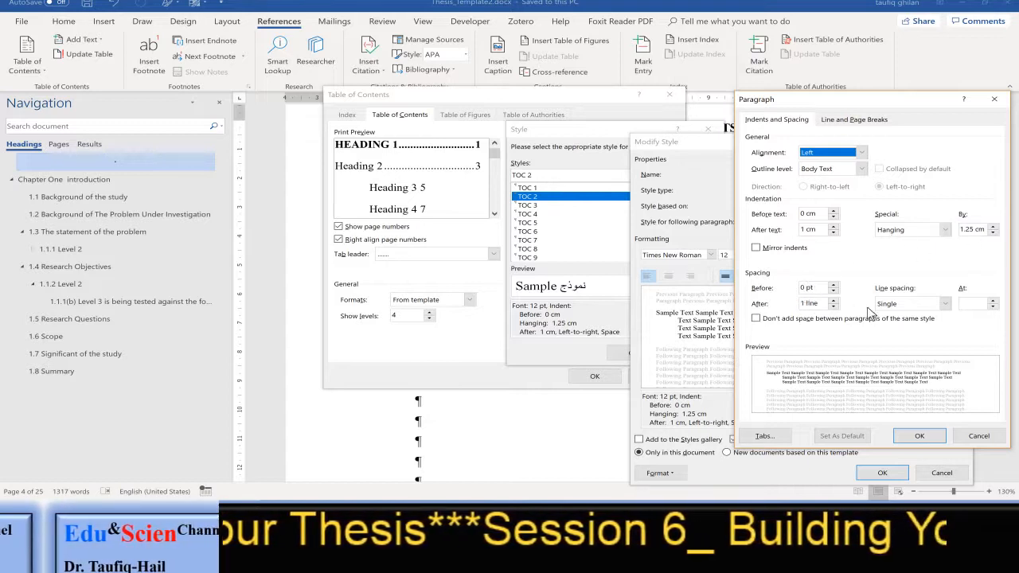
left_click(762, 437)
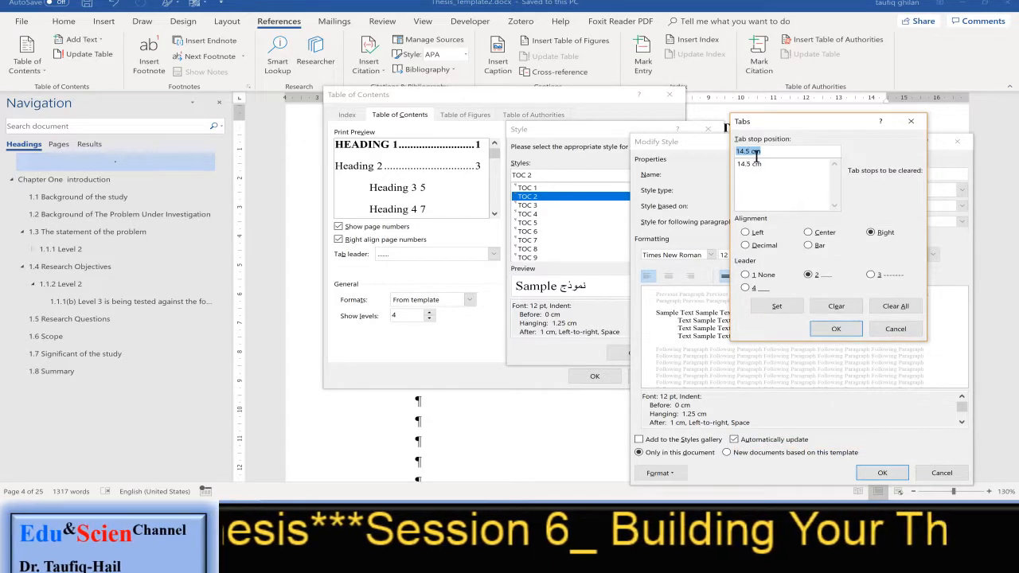
left_click(875, 233)
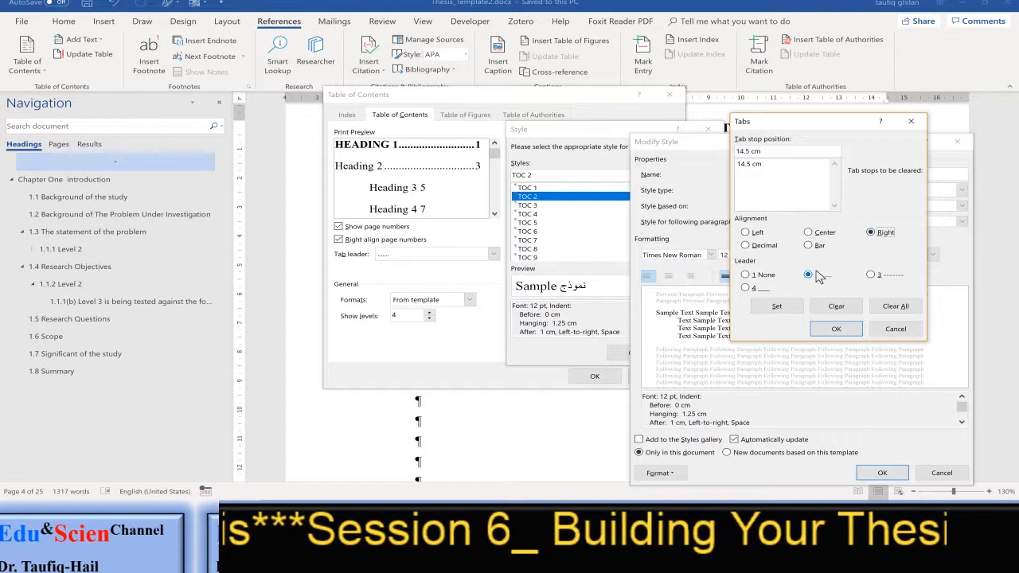
left_click(809, 275)
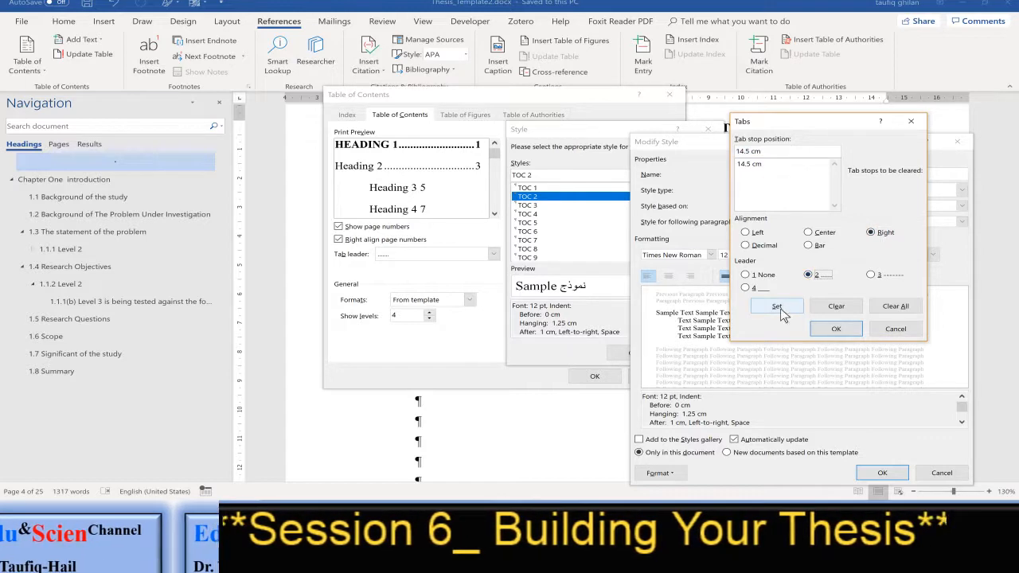
left_click(779, 309)
left_click(833, 331)
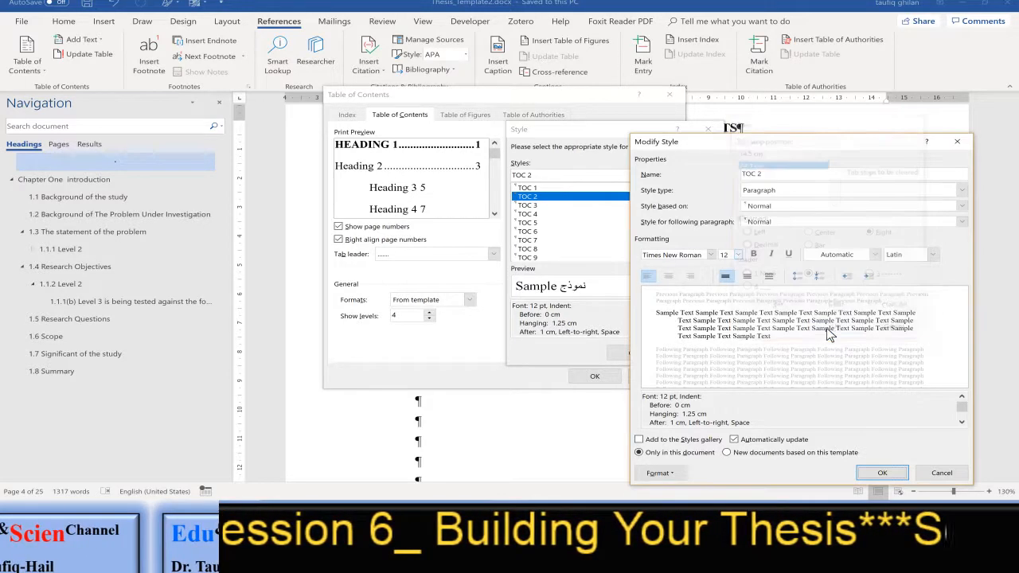
left_click(882, 473)
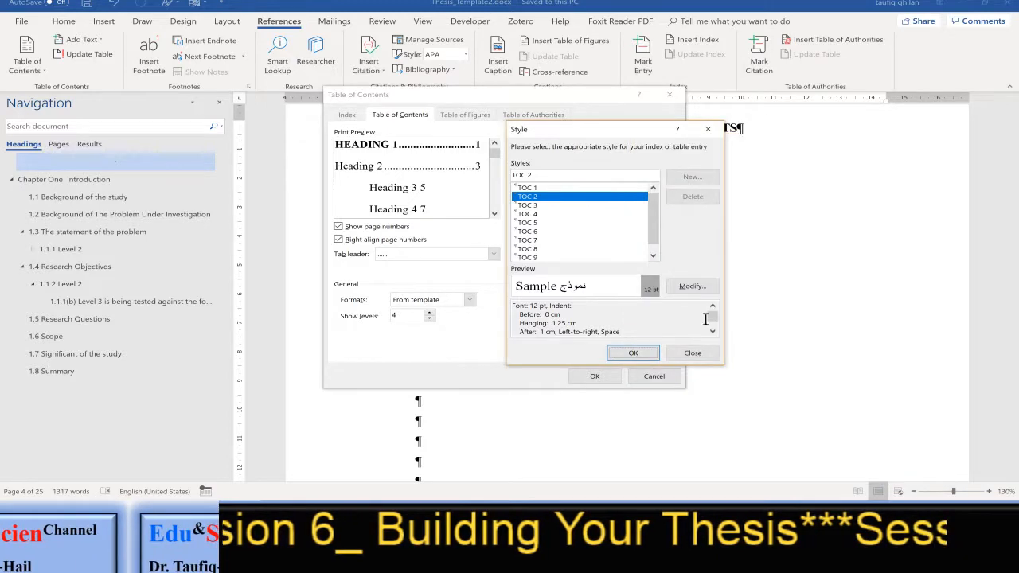
Open the TOC 3 style for modification and check its font colour and size options.
left_click(527, 206)
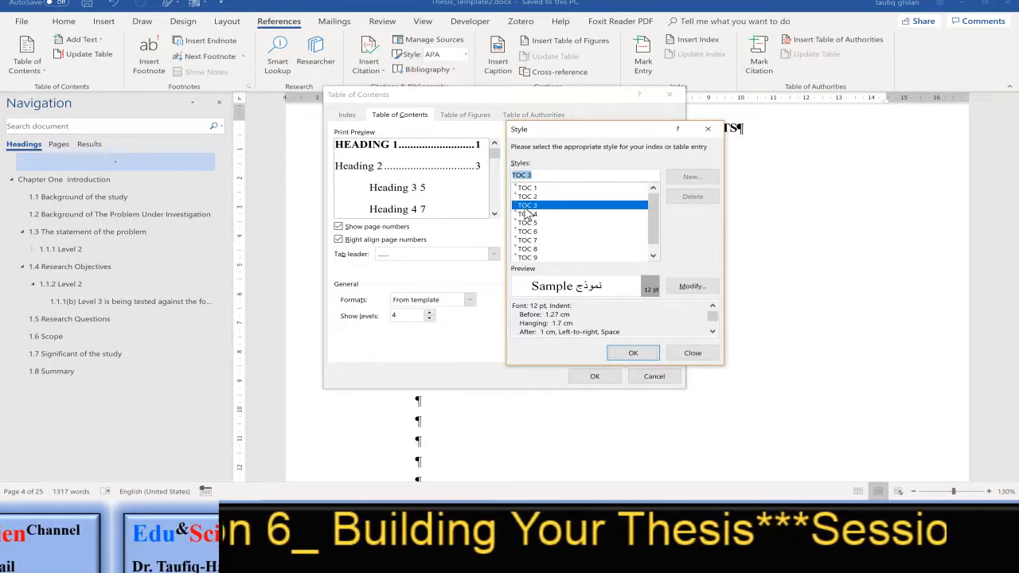
left_click(692, 287)
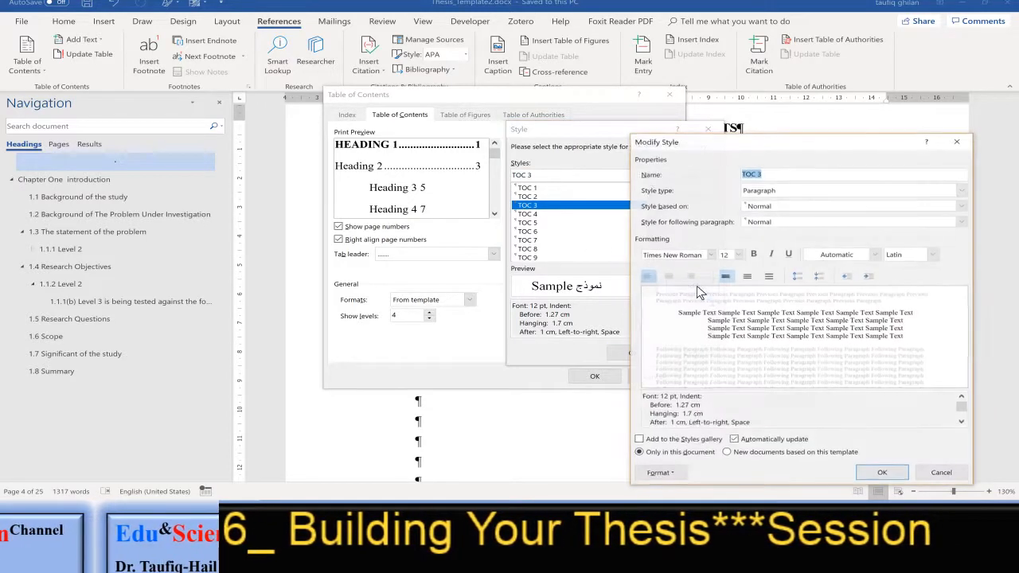
left_click(841, 262)
left_click(843, 260)
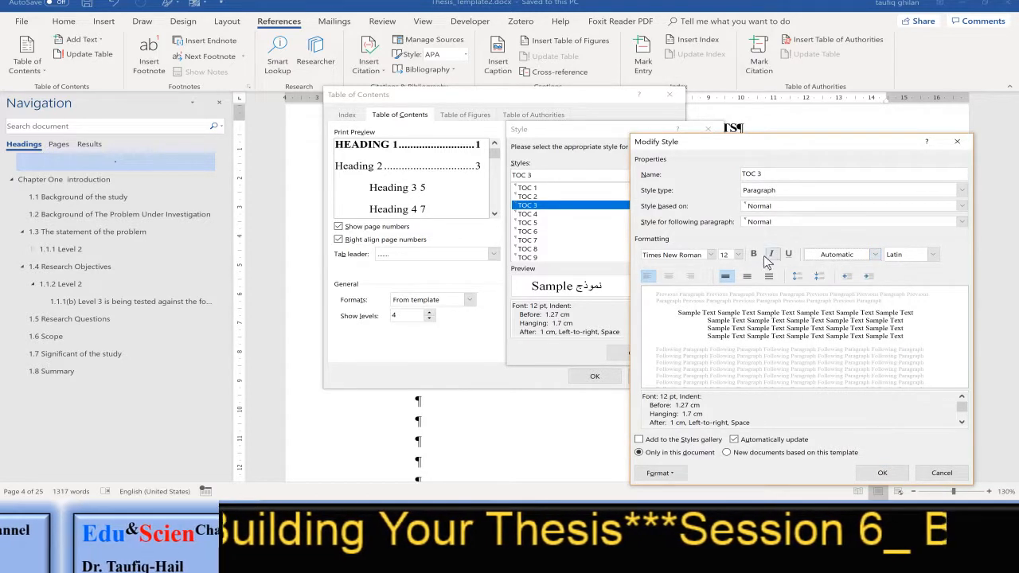
left_click(739, 257)
left_click(739, 257)
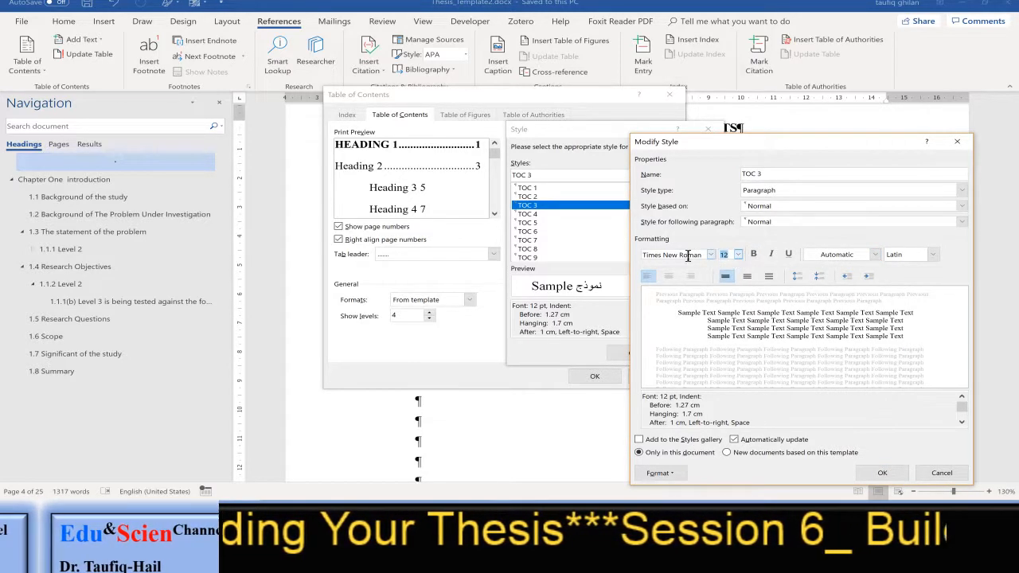
Set the TOC 3 style's 14.5 cm tab stop with right alignment and dotted leader 2.
left_click(677, 473)
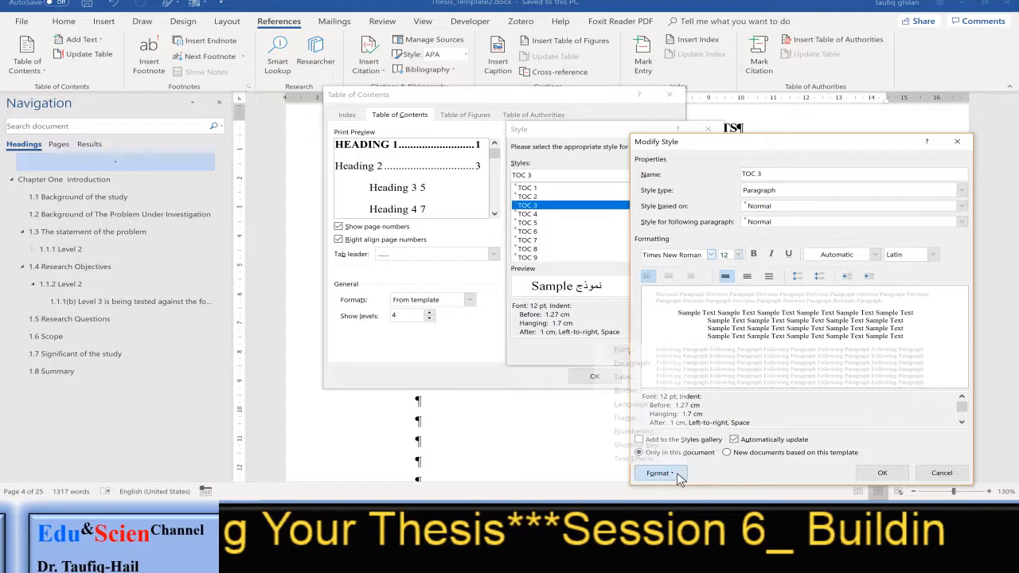
left_click(652, 365)
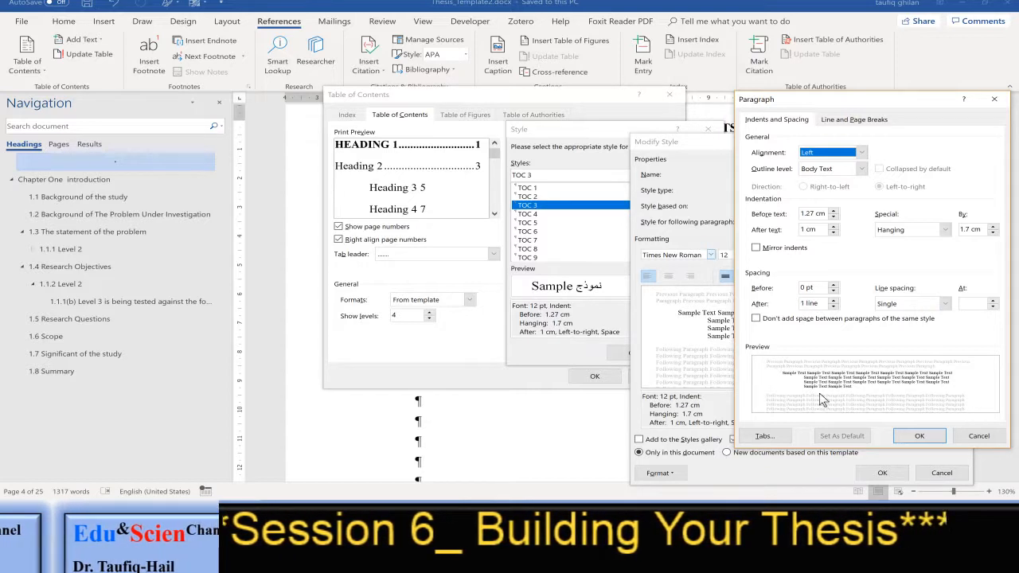
left_click(765, 436)
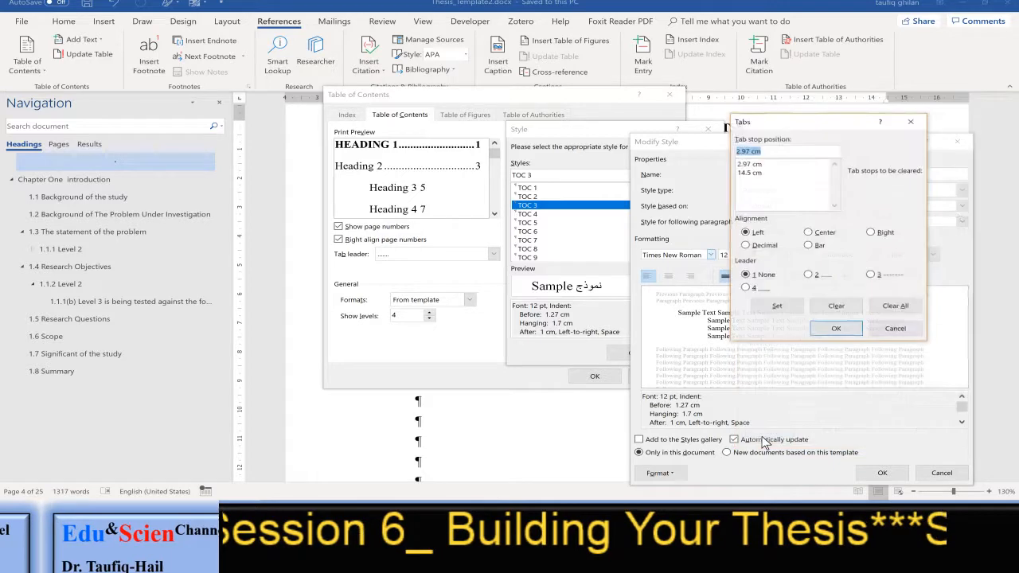
left_click(749, 173)
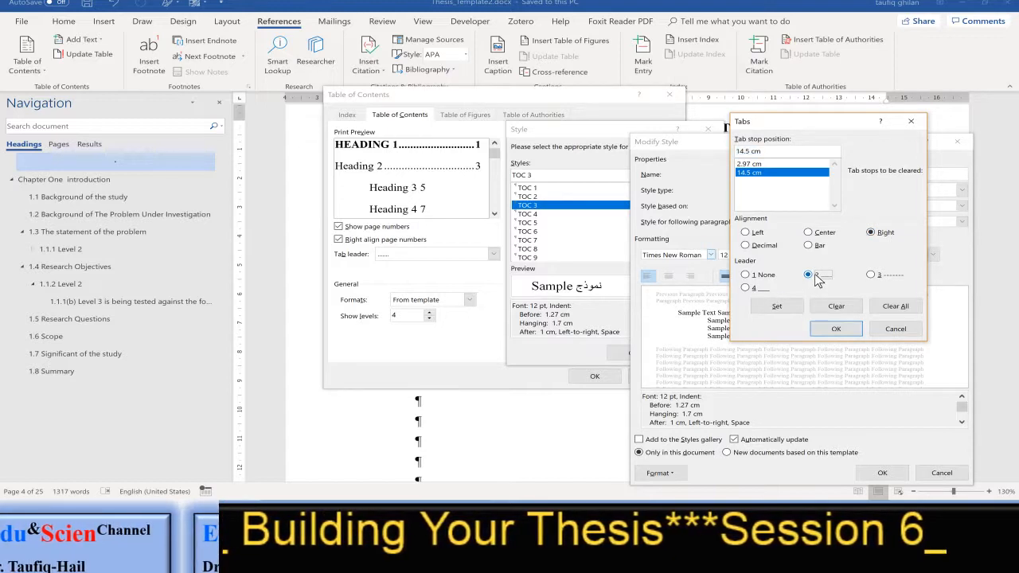
left_click(780, 309)
Set the TOC 3 tab stop at 2.97 cm to left alignment without a leader and accept the style modification.
left_click(758, 166)
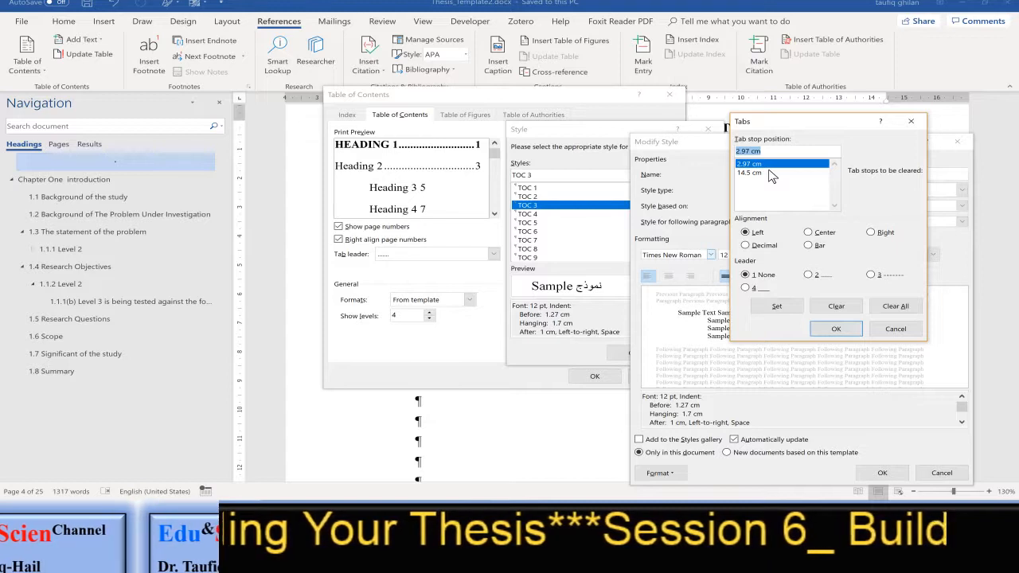
left_click(755, 234)
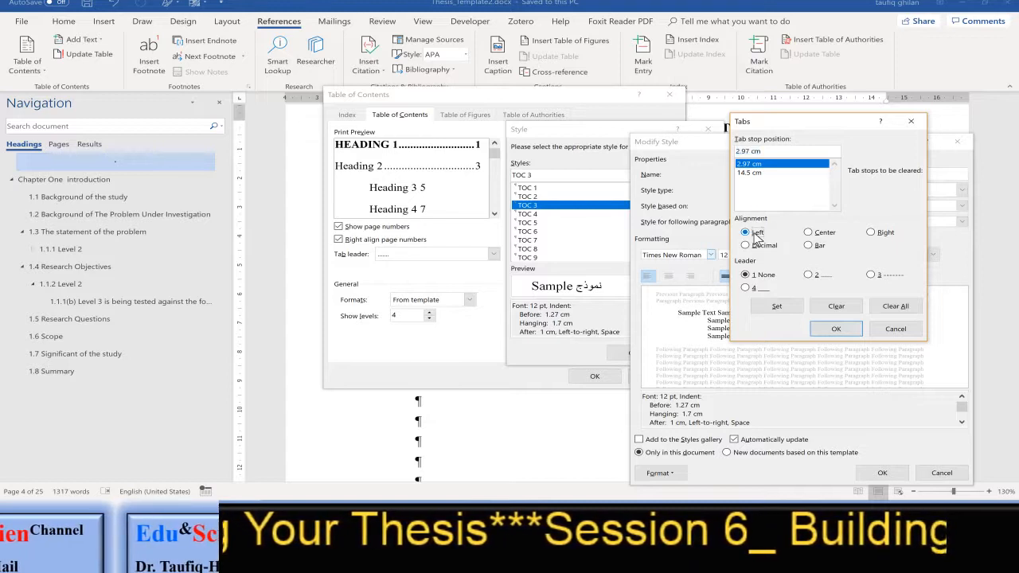
left_click(778, 309)
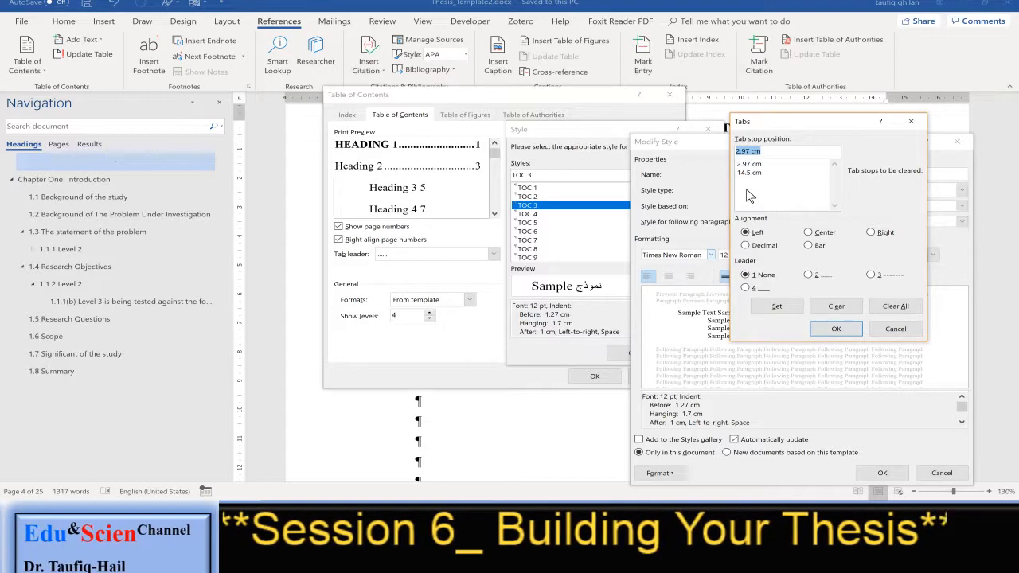
left_click(840, 329)
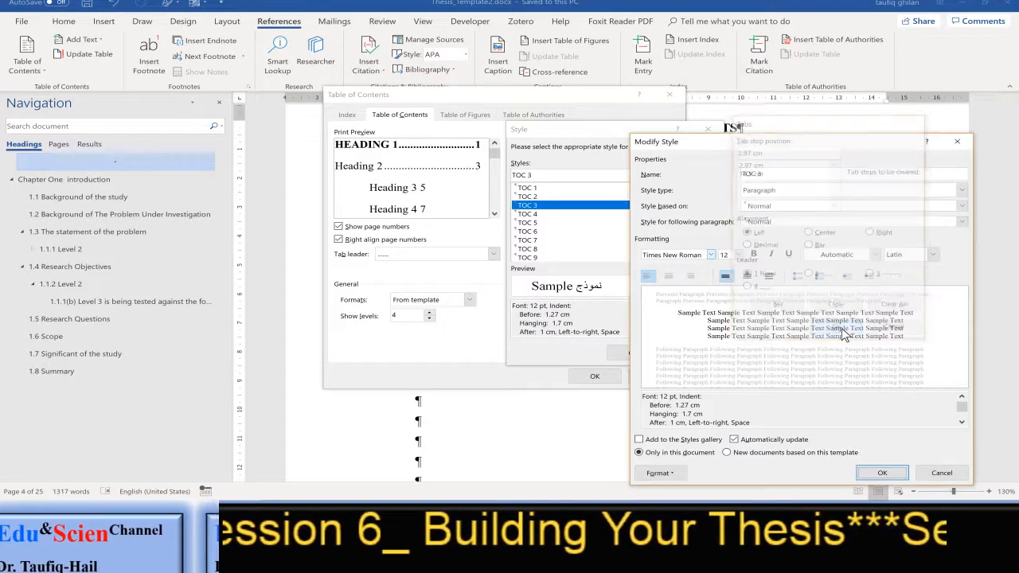
left_click(881, 473)
Open the TOC 4 style's tab settings and choose left alignment with no leader for the 2.97 cm tab stop.
left_click(529, 215)
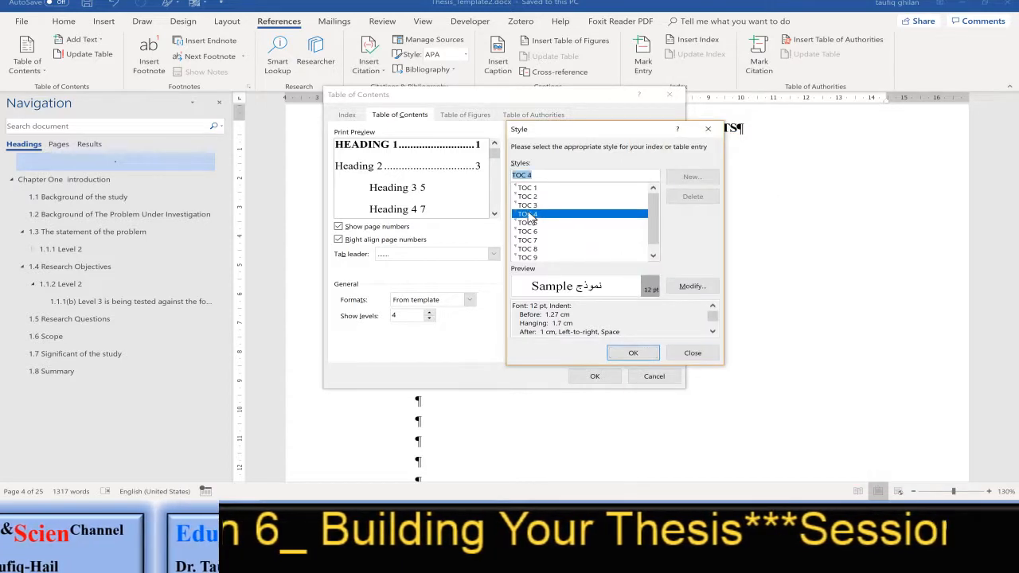
left_click(691, 287)
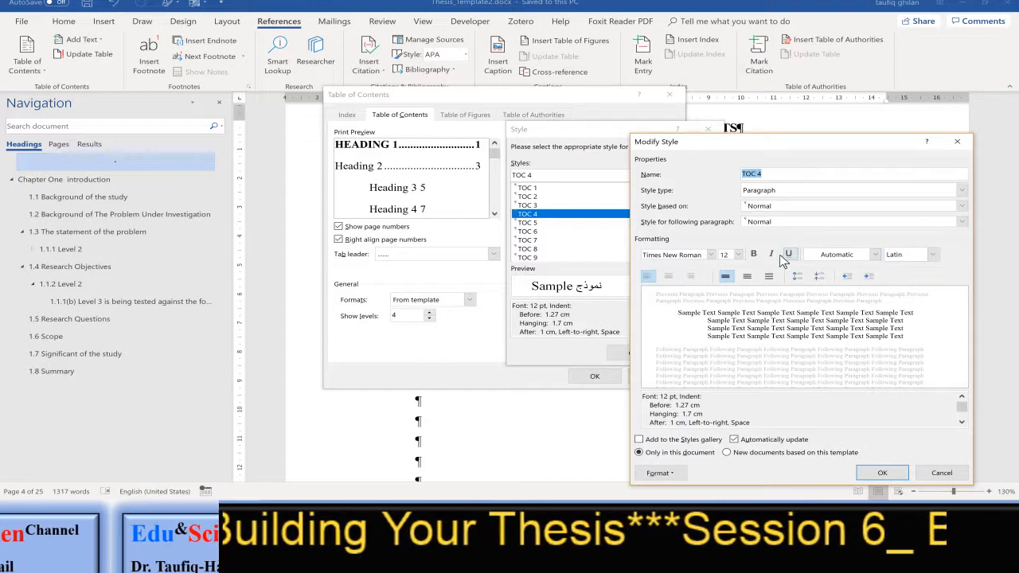
left_click(659, 473)
left_click(634, 363)
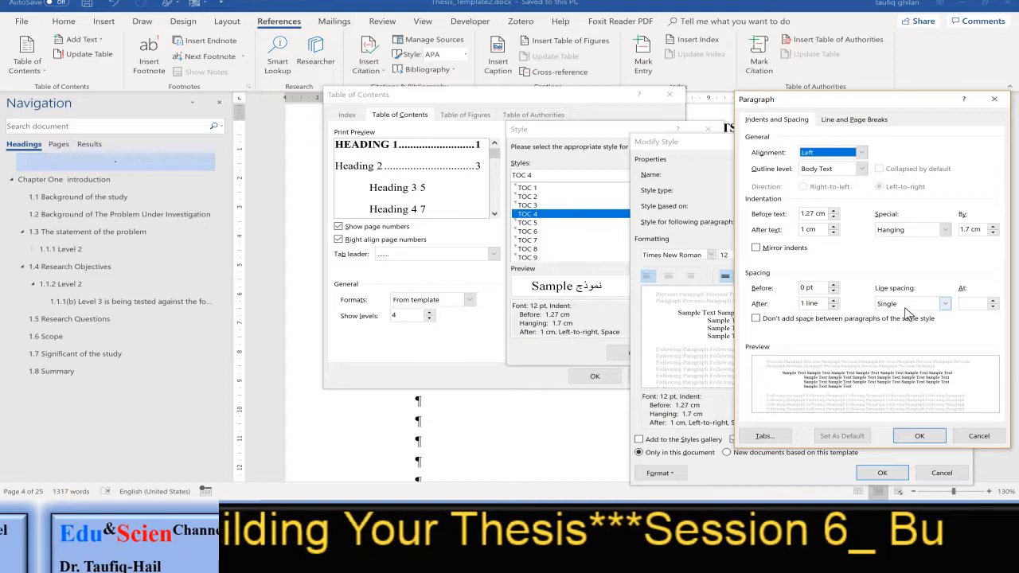
left_click(765, 436)
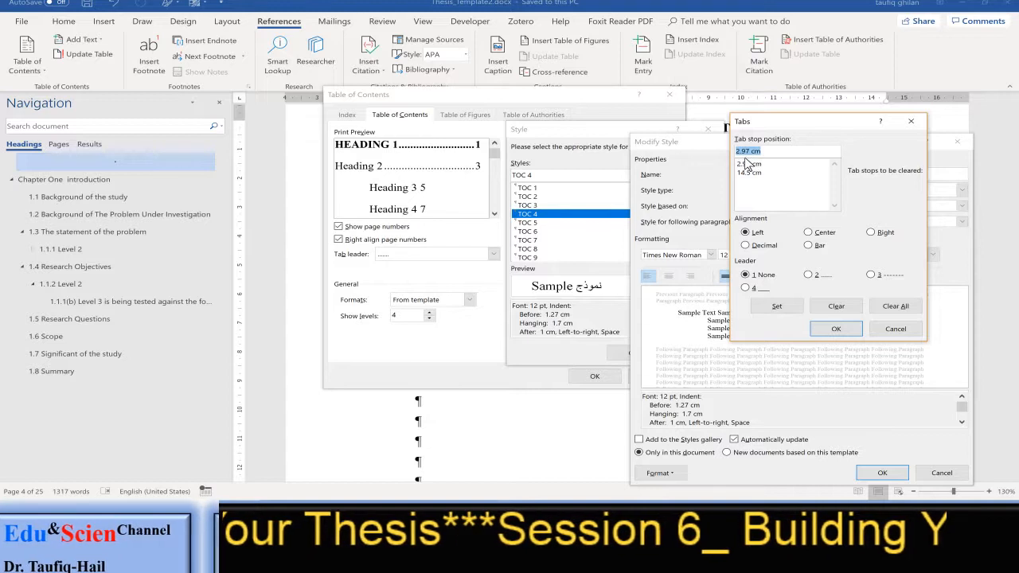
left_click(760, 232)
left_click(760, 276)
Set the TOC 4 tab stop at 14.5 cm to right alignment with dotted leader 2 and accept the style modification.
left_click(753, 173)
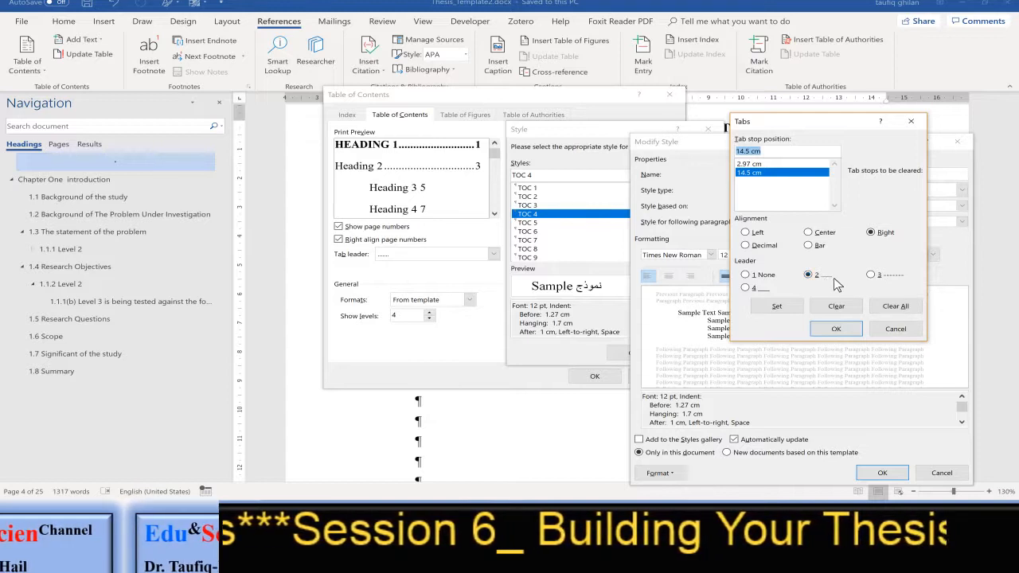
left_click(880, 233)
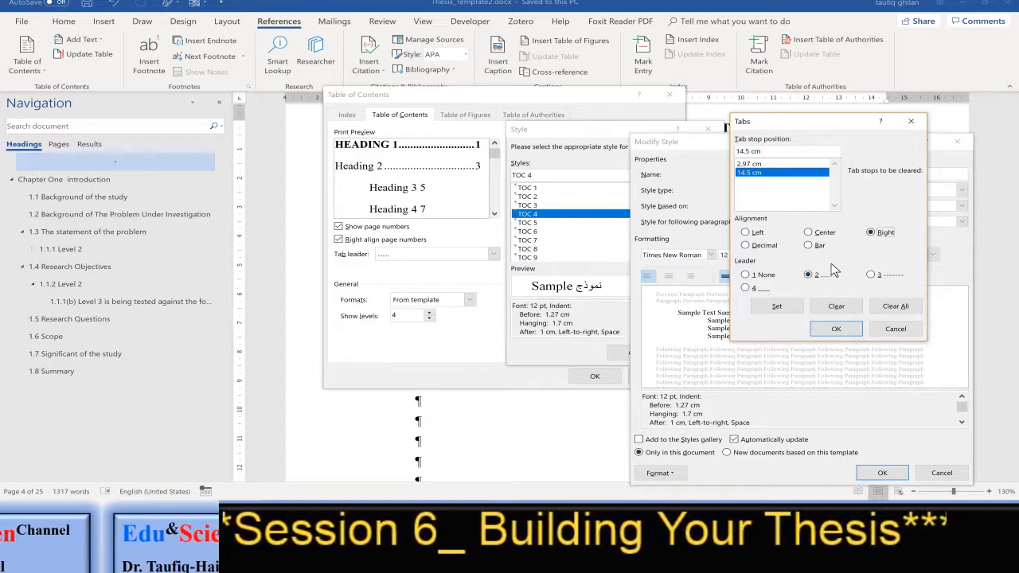
left_click(776, 306)
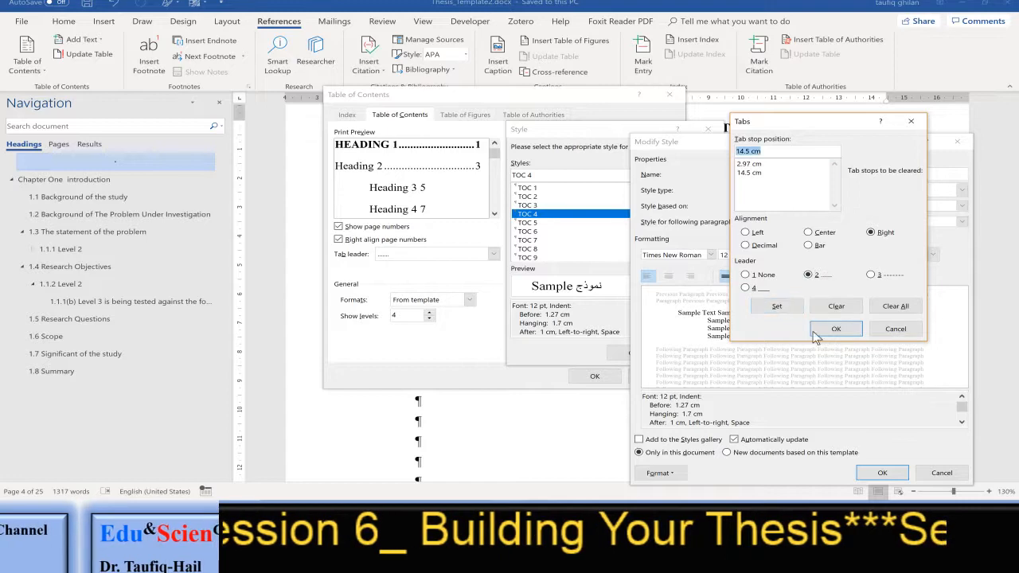
left_click(836, 329)
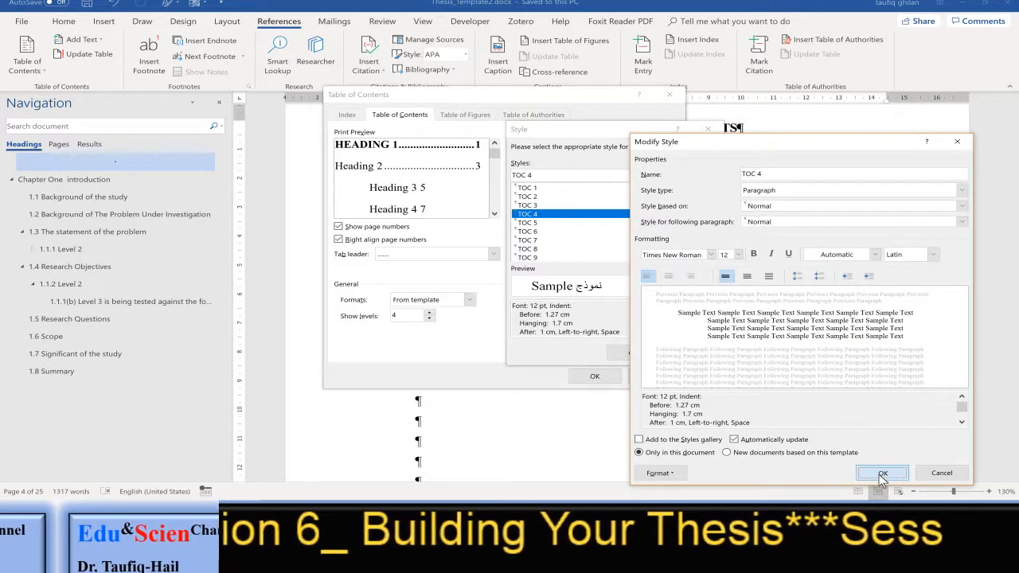
left_click(881, 473)
Accept the TOC styles, insert the custom table of contents and review the alignment of its entries and page numbers.
left_click(636, 355)
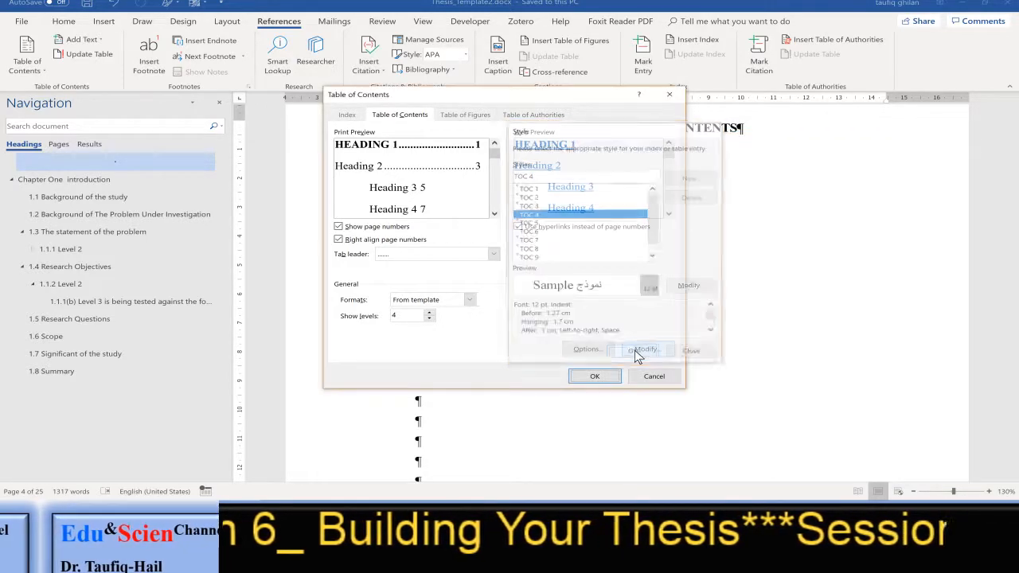
left_click(595, 377)
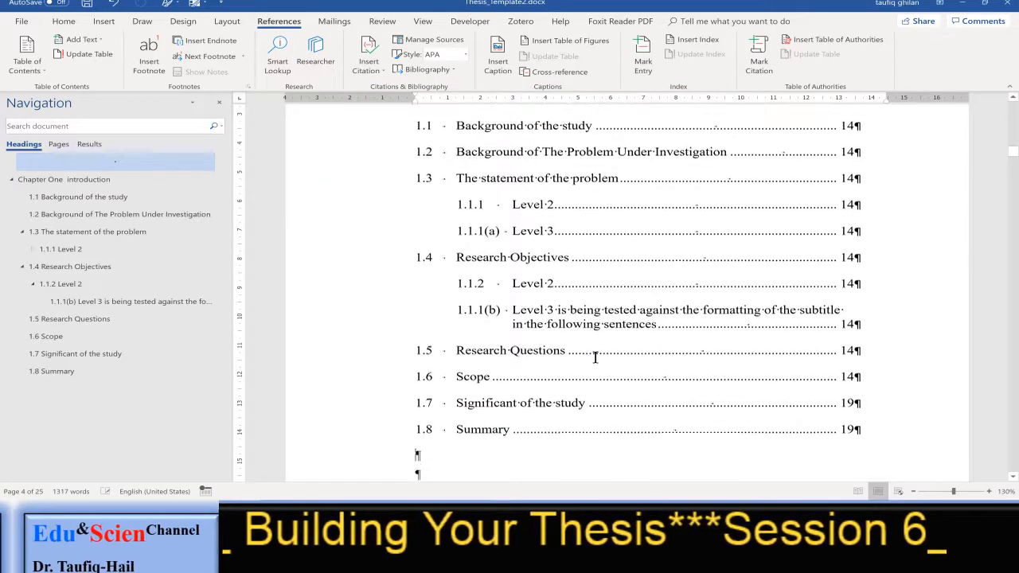
scroll(582, 267, "up", 1)
scroll(582, 267, "down", 1)
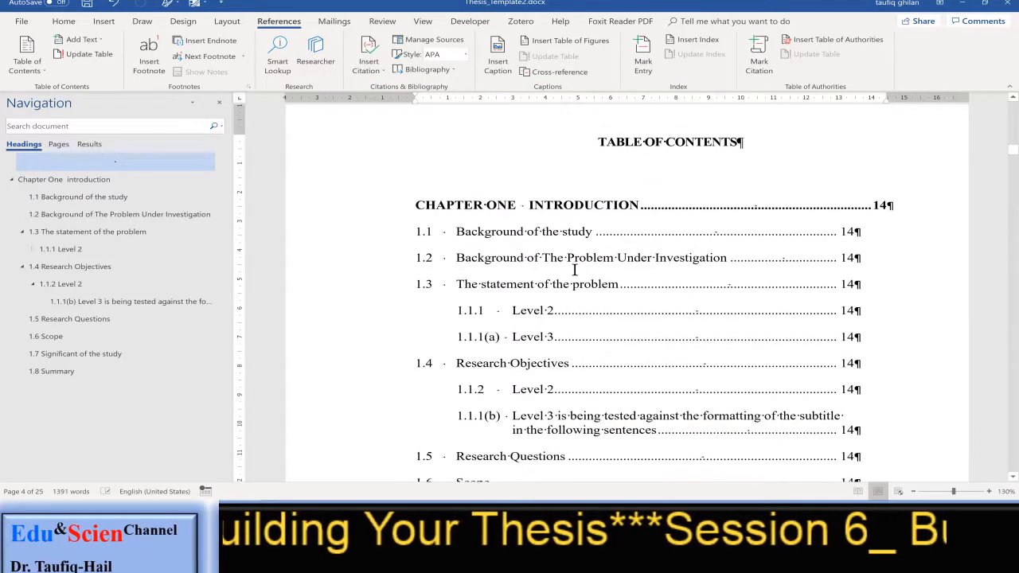
left_click(574, 270)
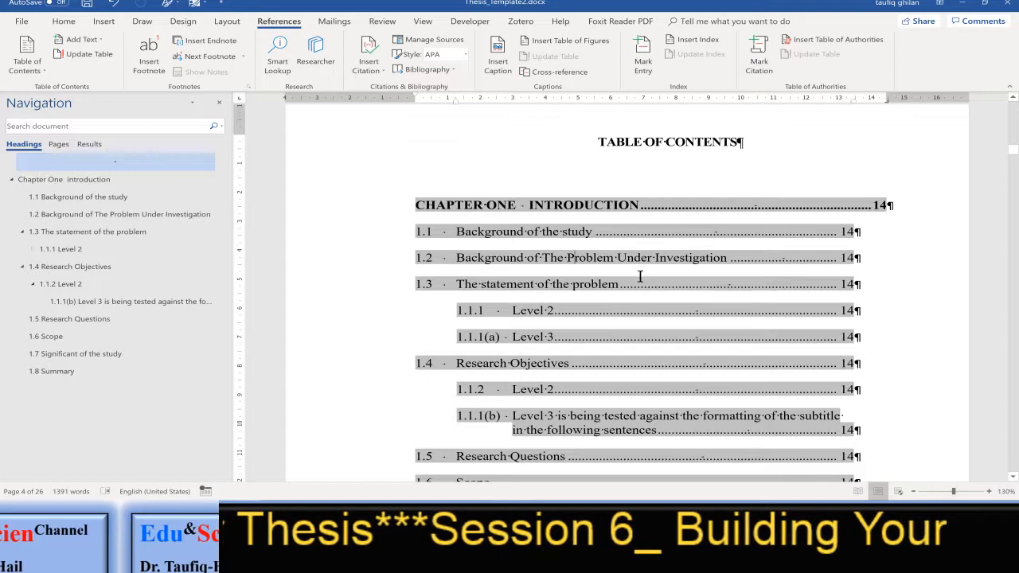
scroll(640, 276, "down", 2)
scroll(639, 277, "up", 1)
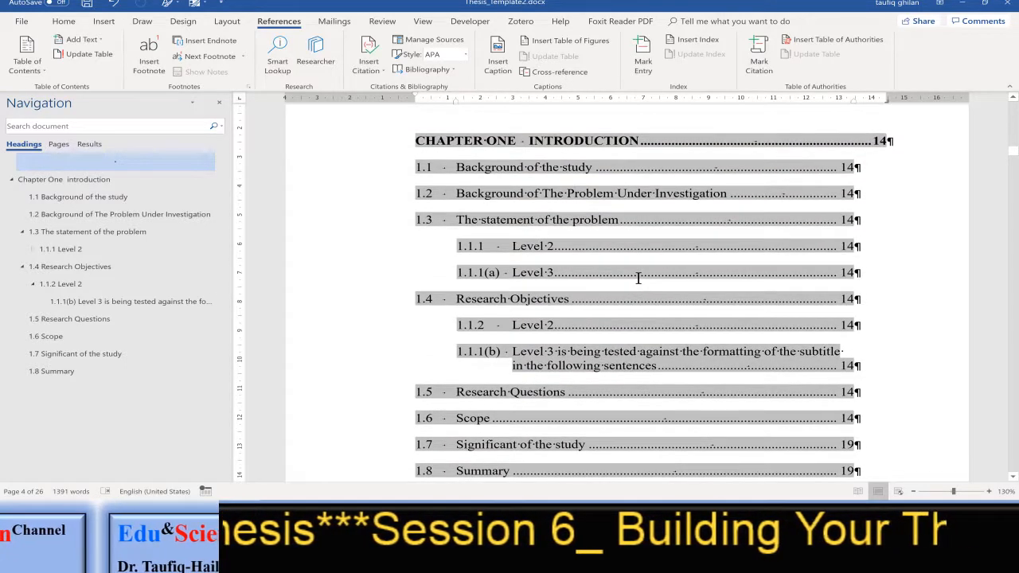
scroll(638, 277, "up", 1)
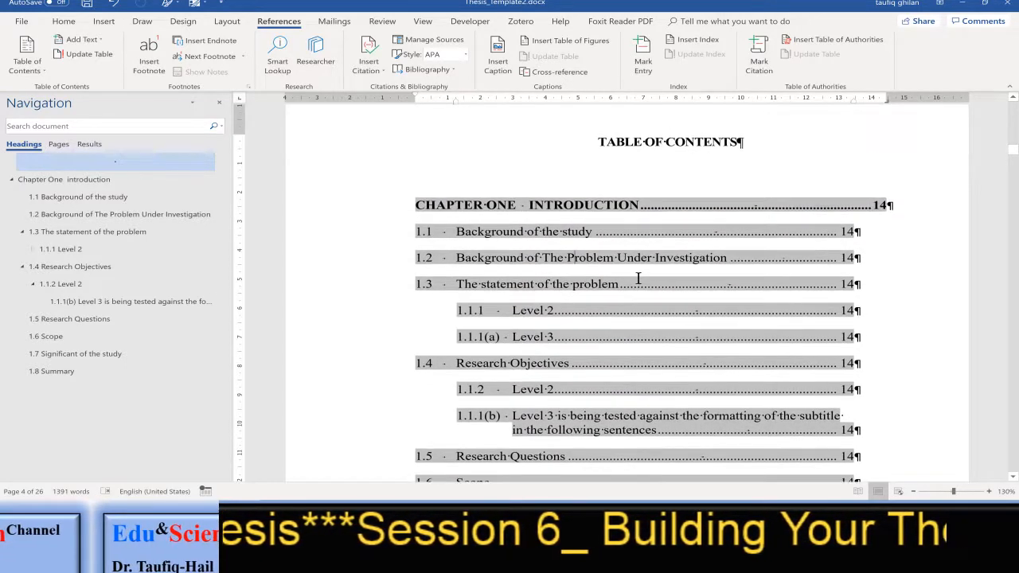
Open the custom table of contents options and try assigning TOC level 1 to the Appendicies style.
left_click(44, 71)
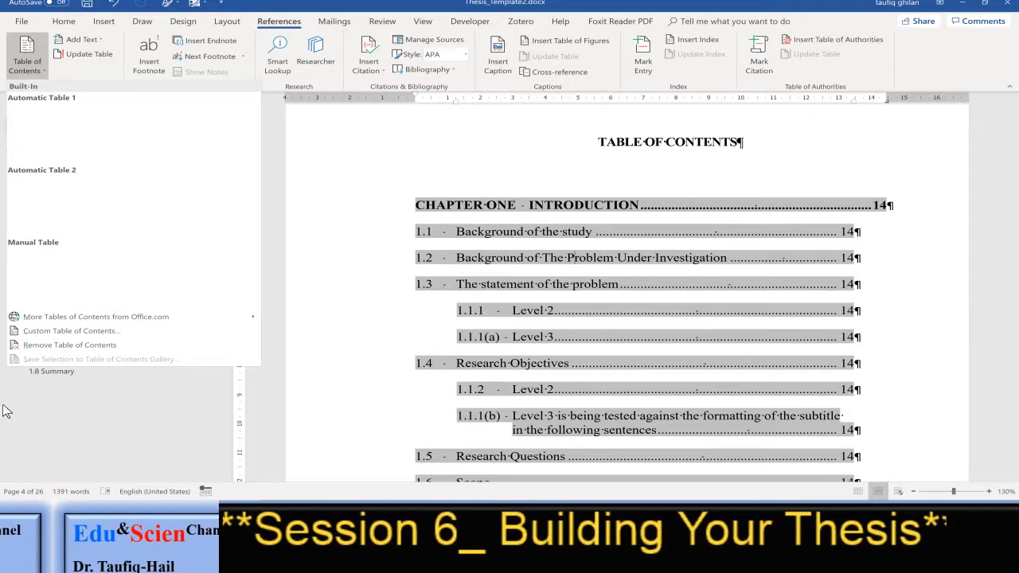
left_click(87, 331)
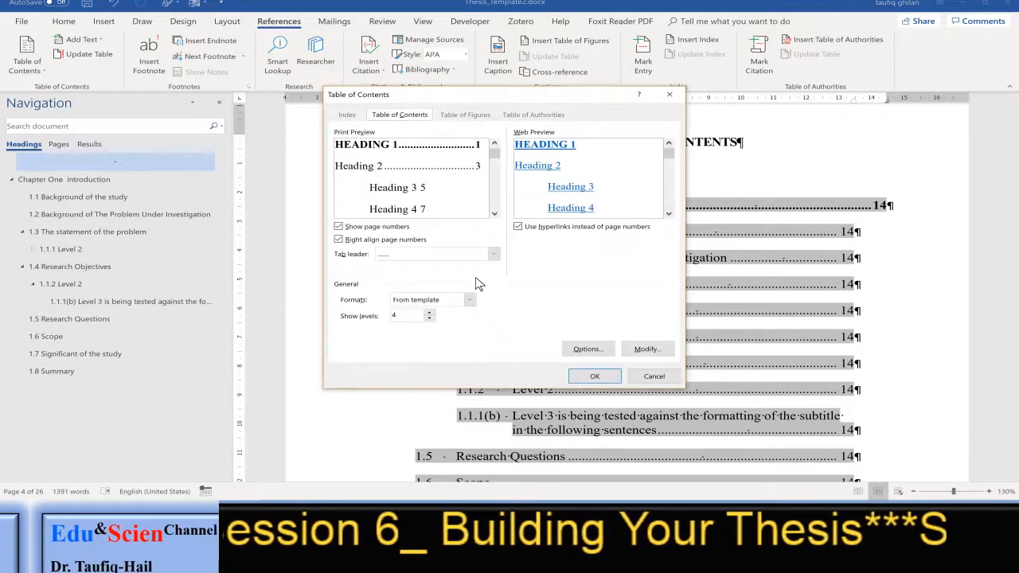
left_click(588, 351)
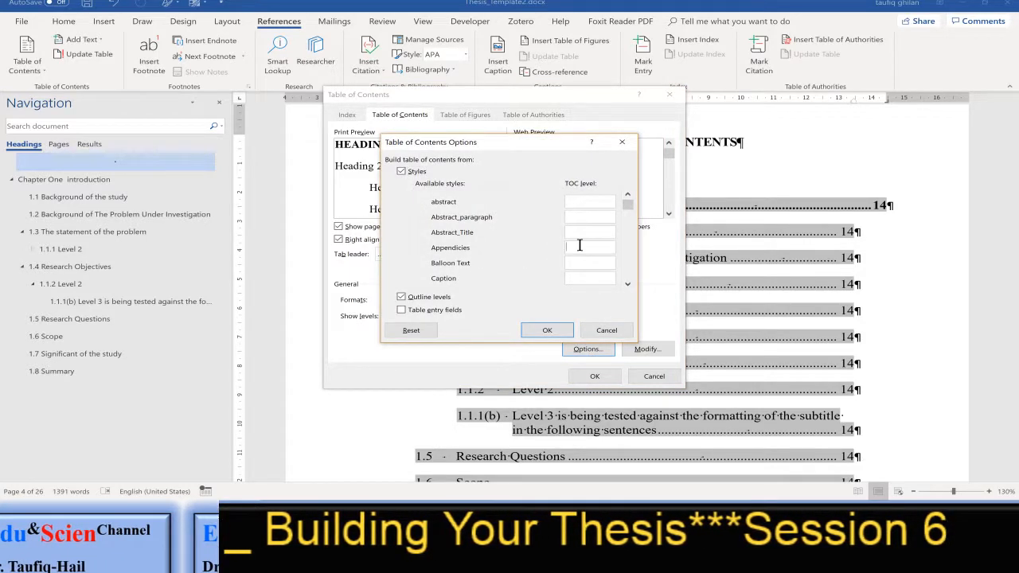
type("1")
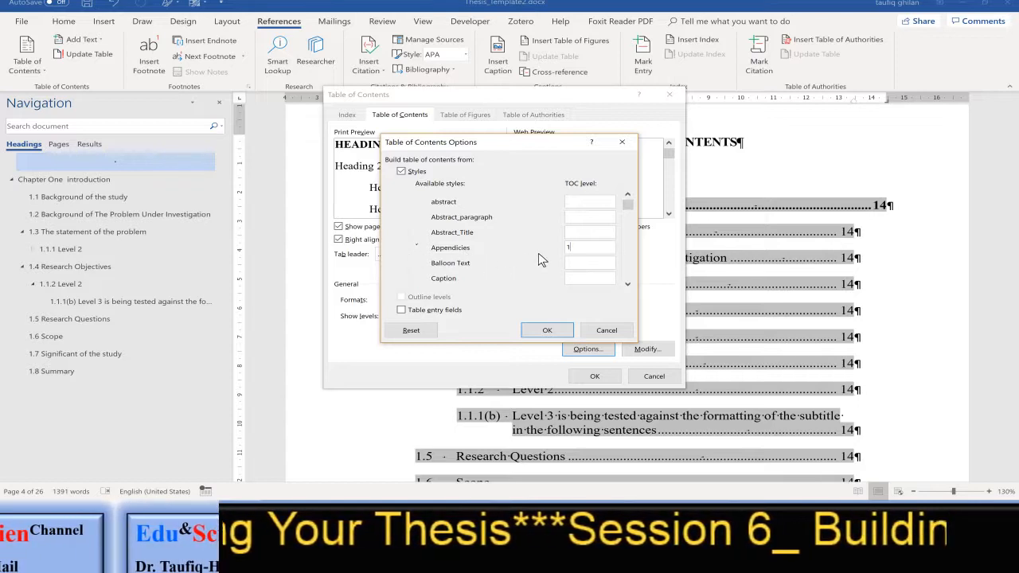
key("BackSpace")
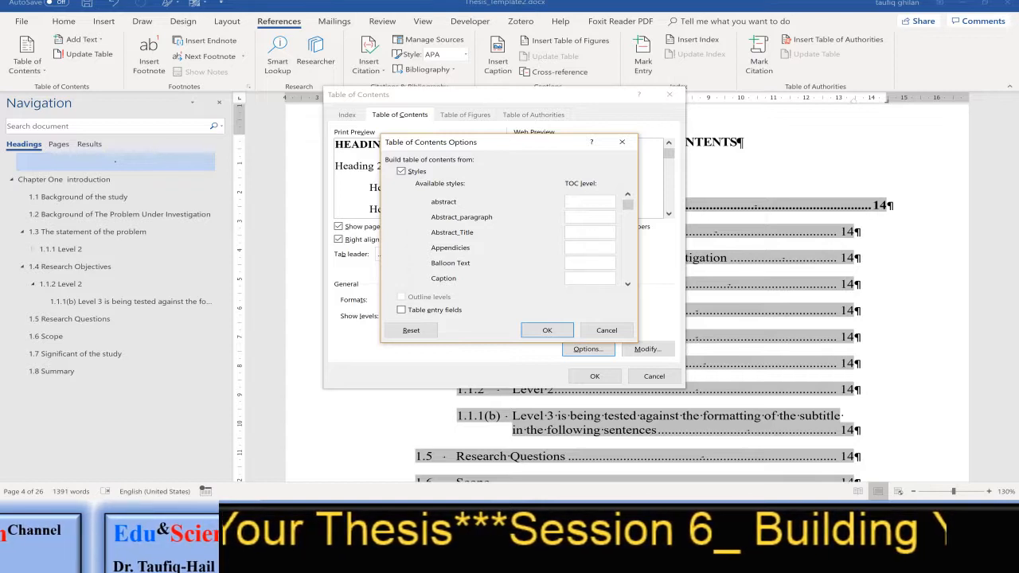
Examine the TOC levels assigned to the available styles, from the heading styles down to Pre_Chapter and Reference_List.
left_click(629, 285)
left_click(628, 285)
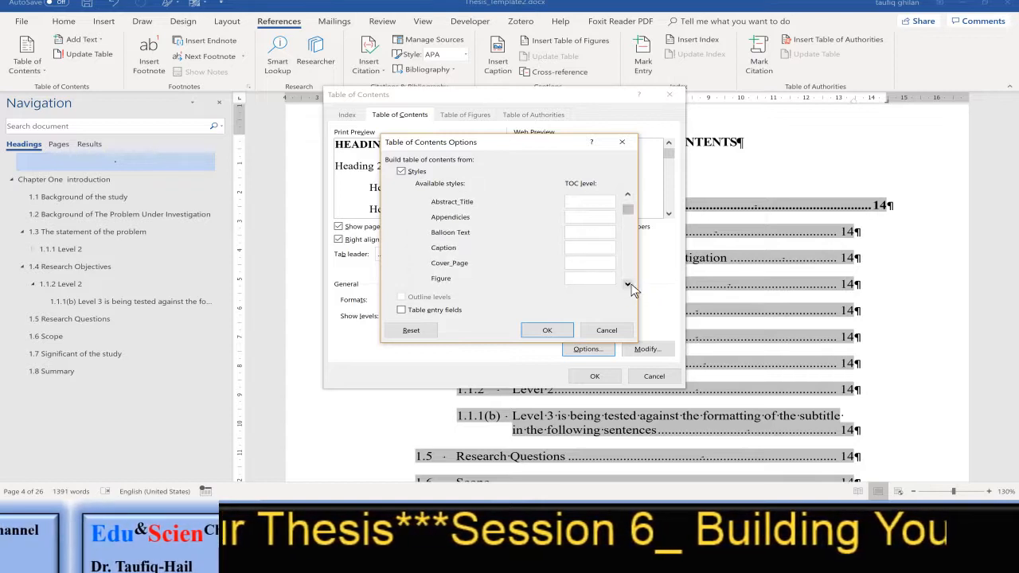
left_click(629, 285)
left_click(628, 285)
left_click(628, 285)
left_click(628, 285)
left_click(628, 285)
left_click(629, 285)
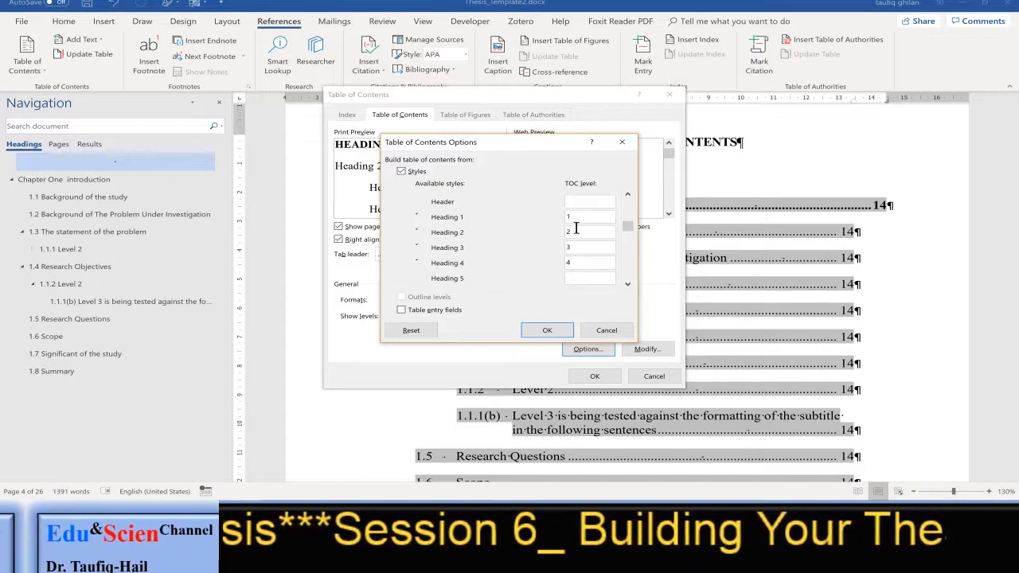
left_click(628, 285)
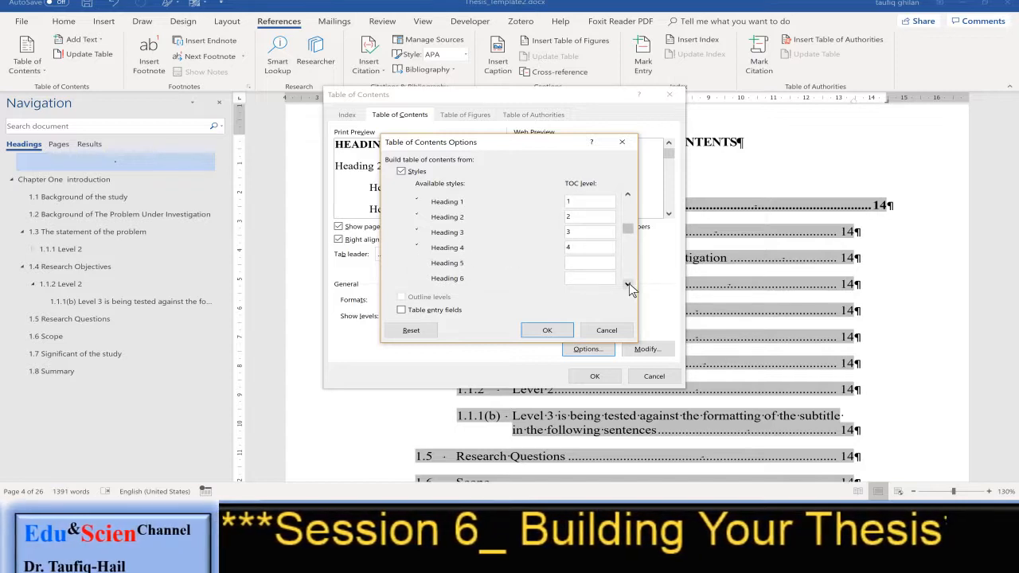
left_click(628, 284)
left_click(628, 284)
left_click(628, 284)
left_click(628, 285)
left_click(628, 285)
left_click(628, 285)
left_click(628, 284)
left_click(628, 284)
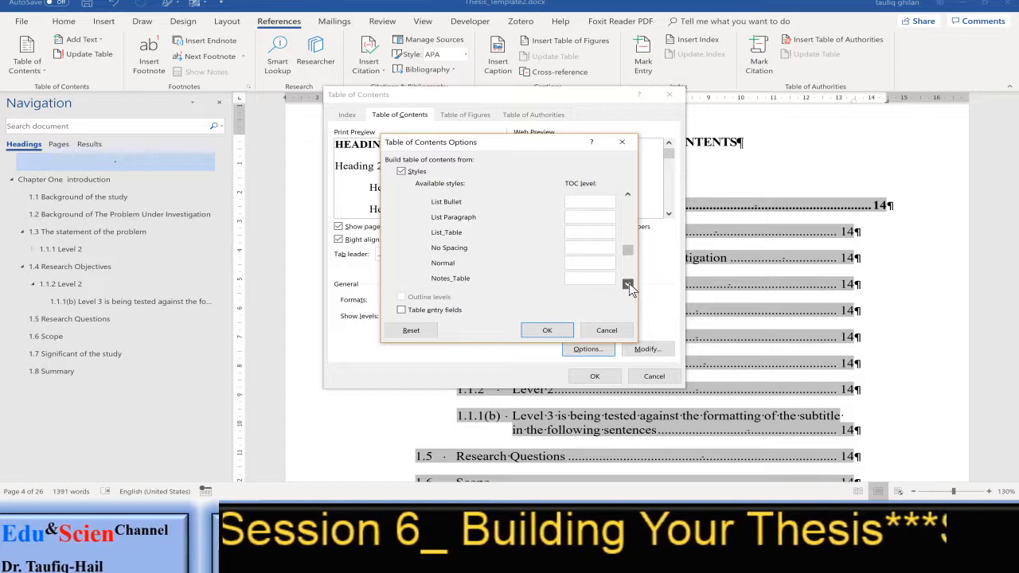
left_click(628, 284)
left_click(629, 285)
left_click(628, 284)
left_click(628, 285)
left_click(629, 284)
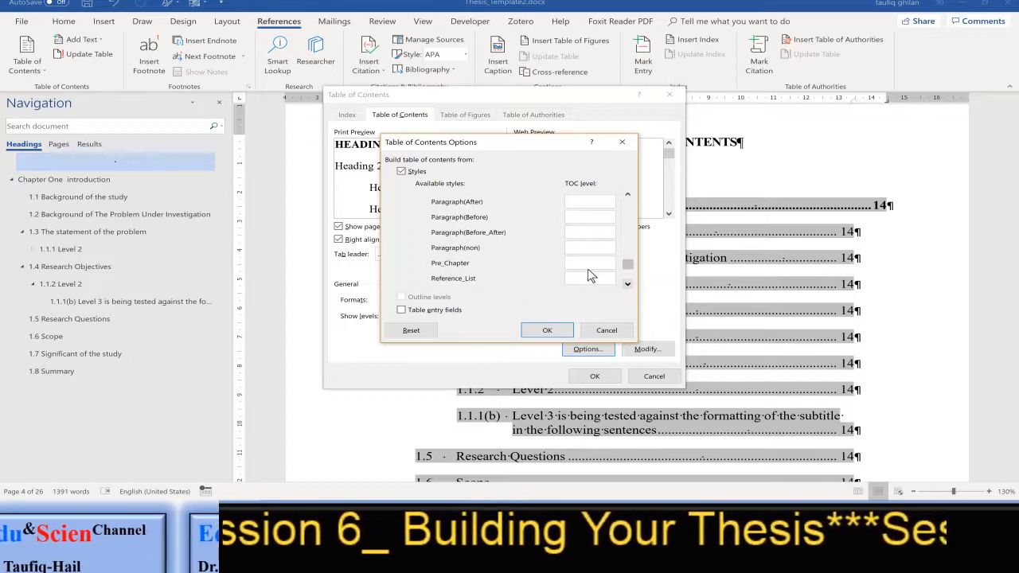
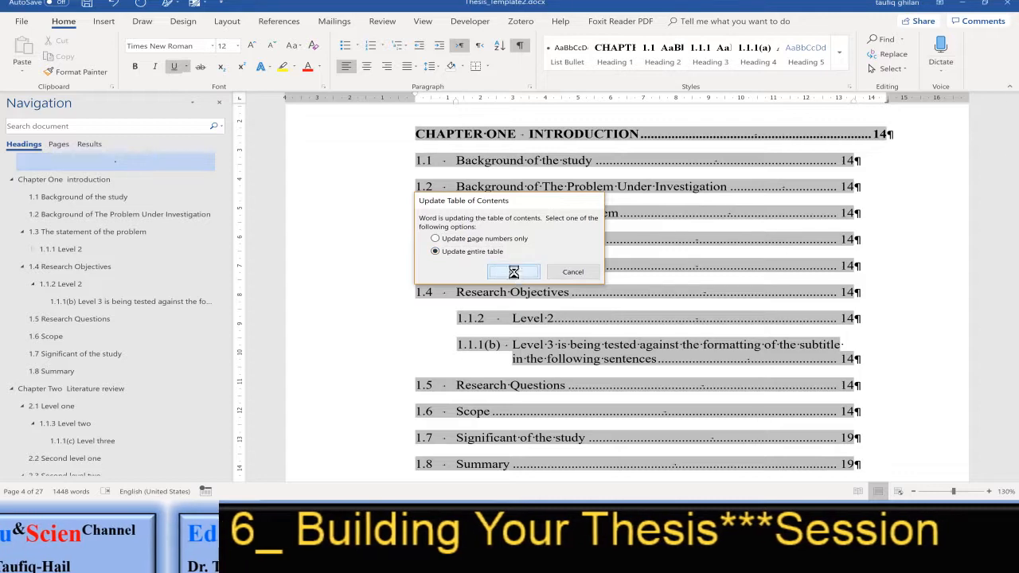
Update the entire table of contents and review its entries from the first chapter down to the appendices.
left_click(514, 271)
scroll(649, 289, "down", 10)
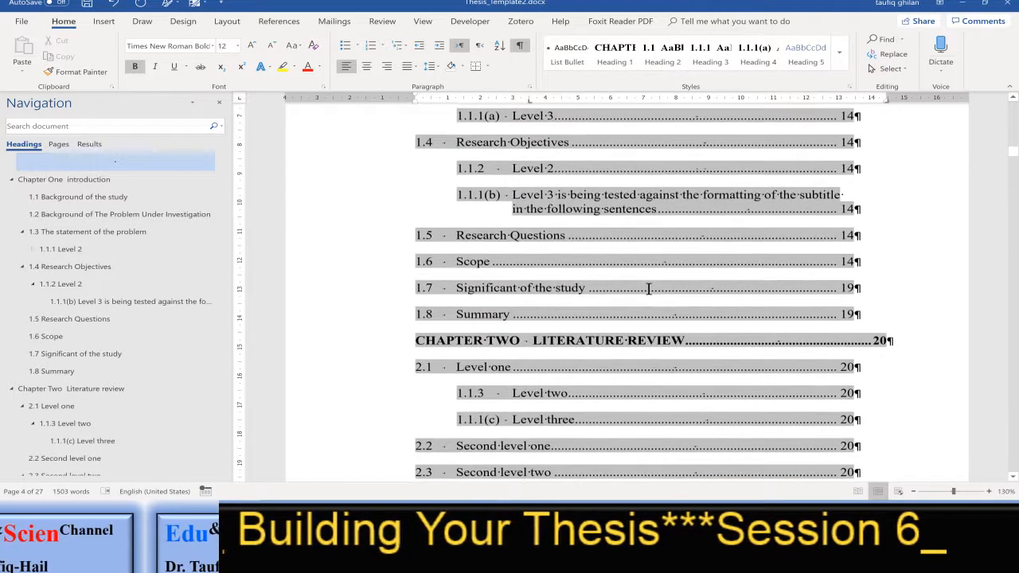
scroll(649, 289, "down", 1)
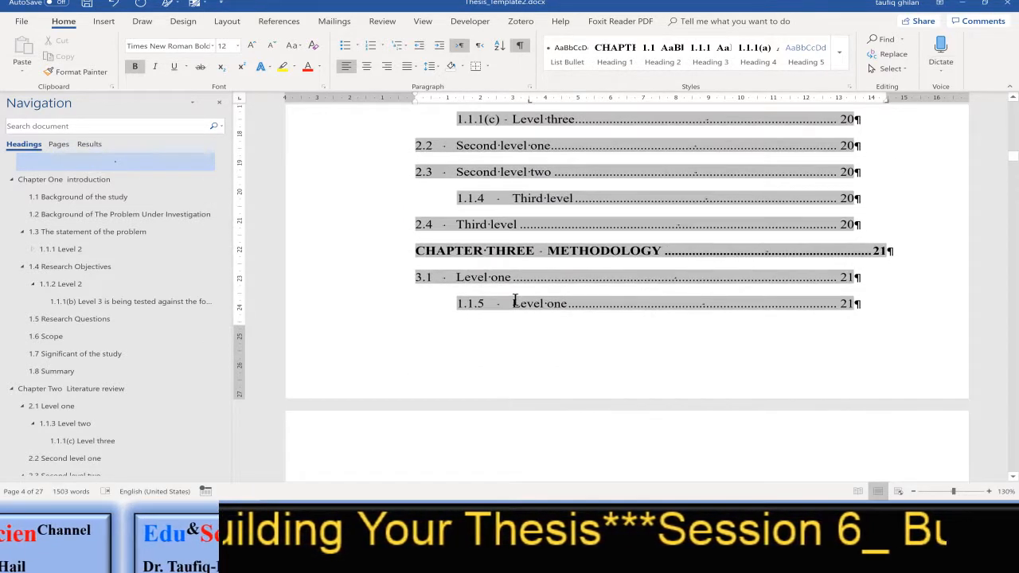
scroll(582, 268, "down", 7)
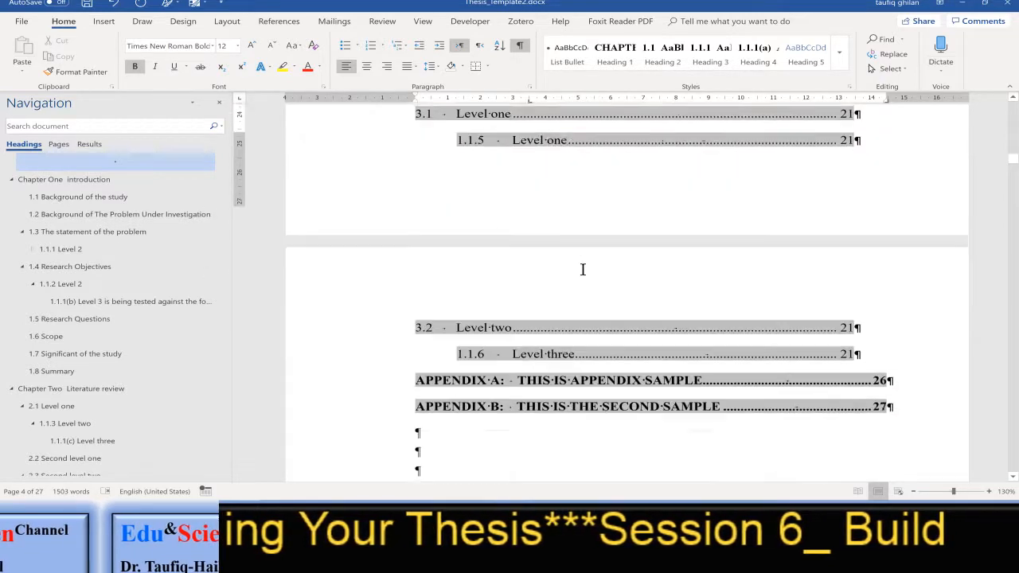
scroll(519, 289, "up", 7)
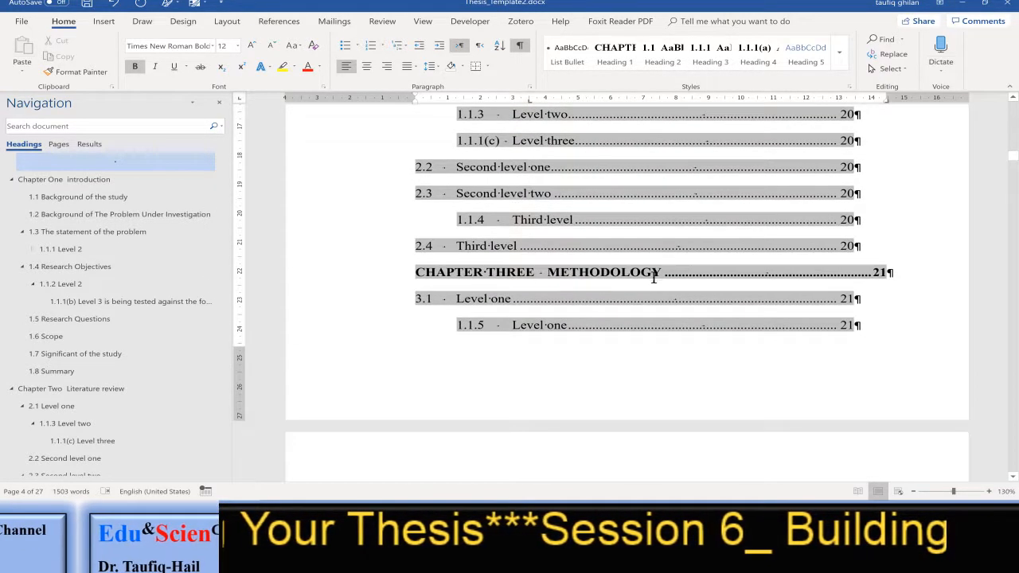
scroll(558, 275, "up", 4)
scroll(608, 269, "up", 8)
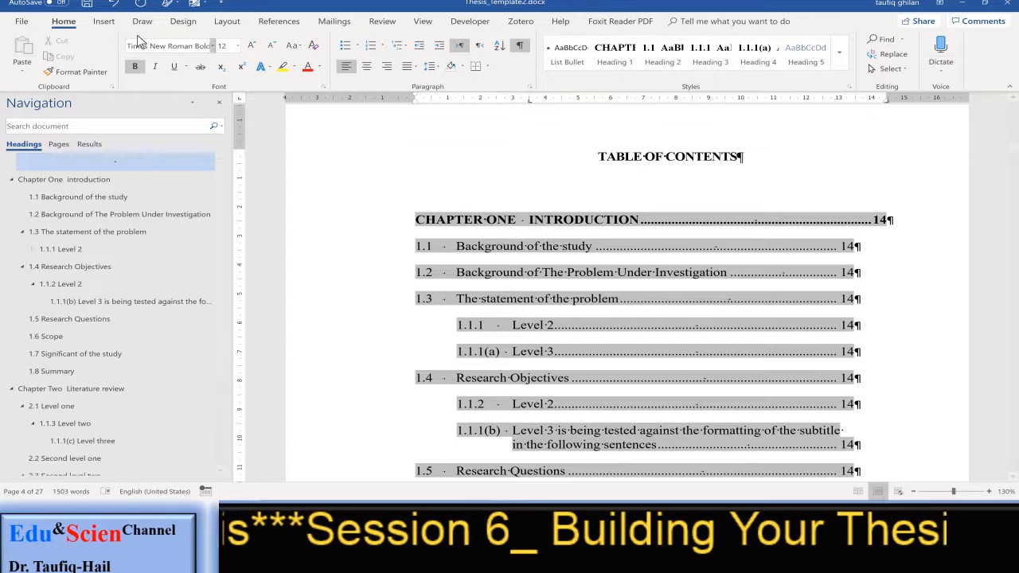
Assign TOC level 1 to the Pre_Chapter style in the custom table of contents options.
left_click(269, 28)
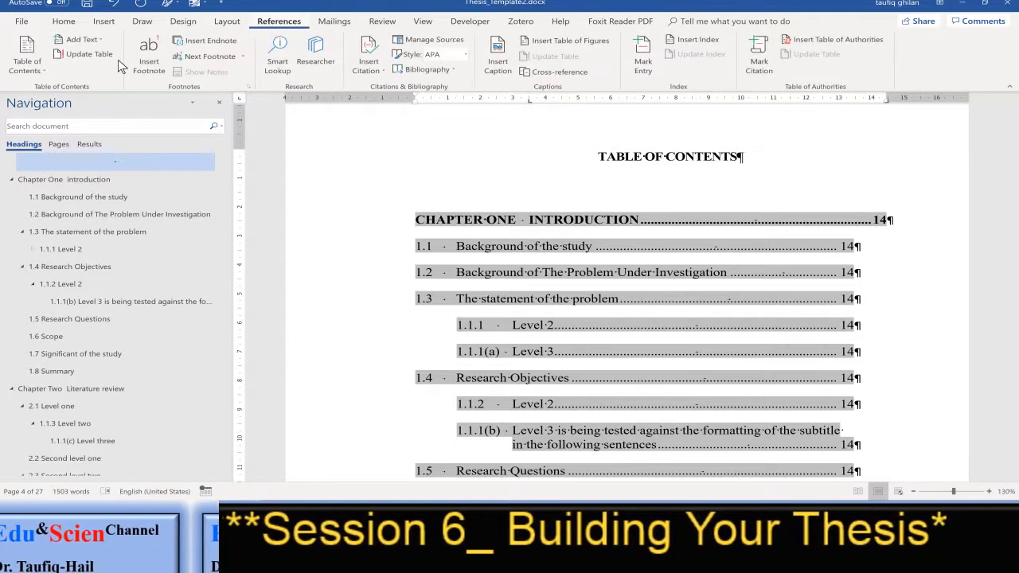
left_click(45, 69)
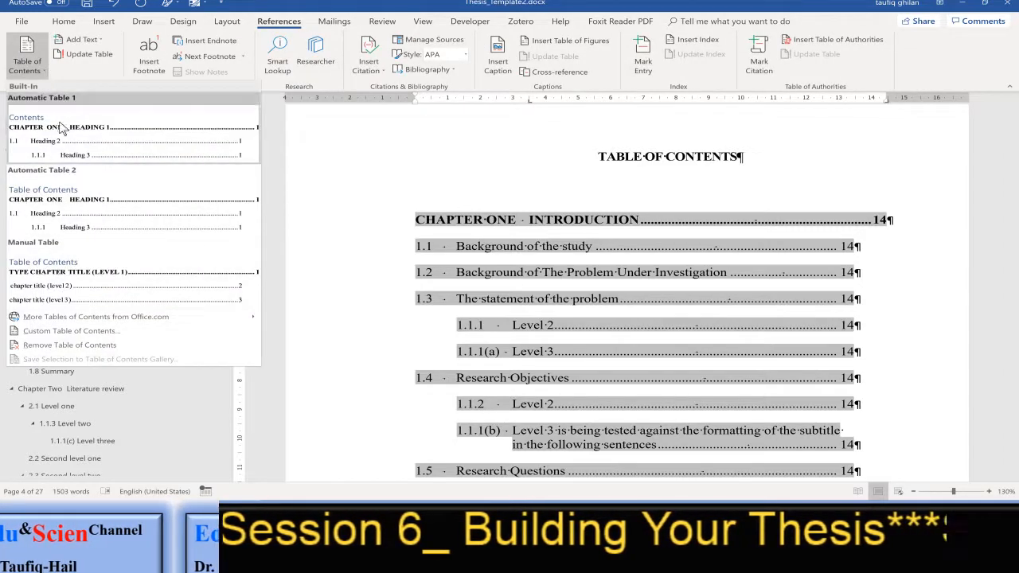
left_click(78, 331)
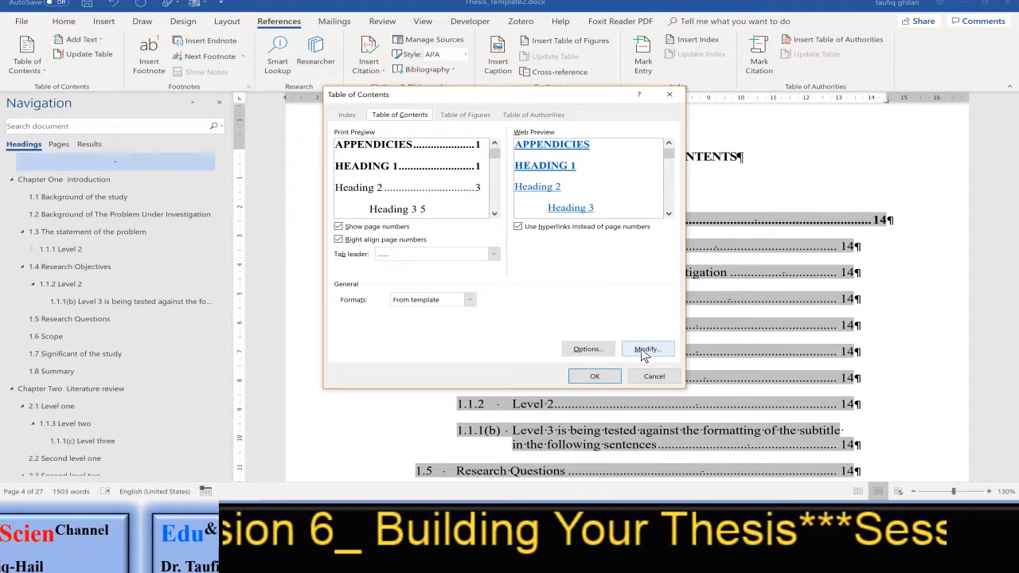
left_click(588, 349)
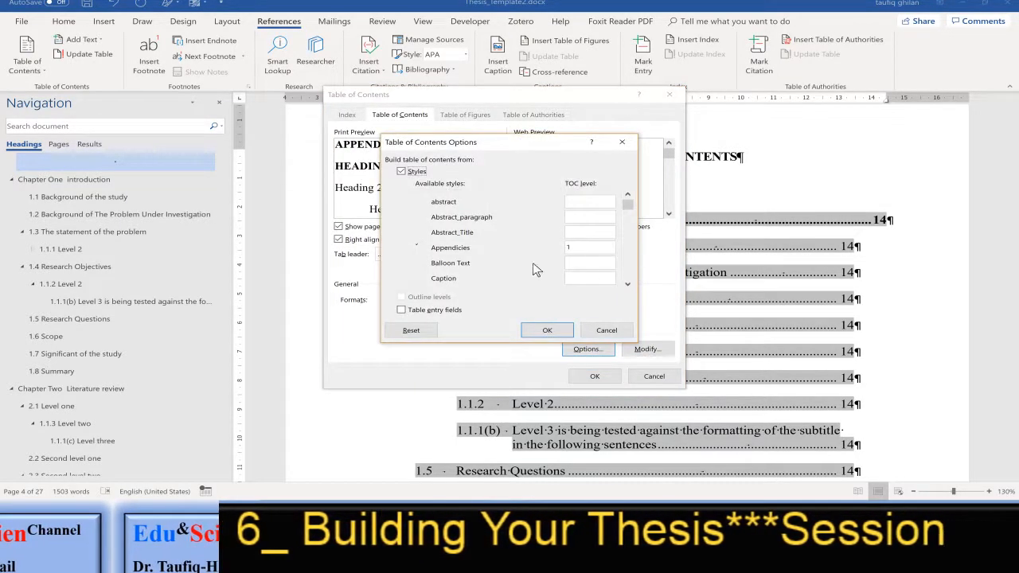
left_click(627, 285)
left_click(628, 284)
left_click(628, 285)
left_click(628, 284)
left_click(627, 284)
left_click(628, 284)
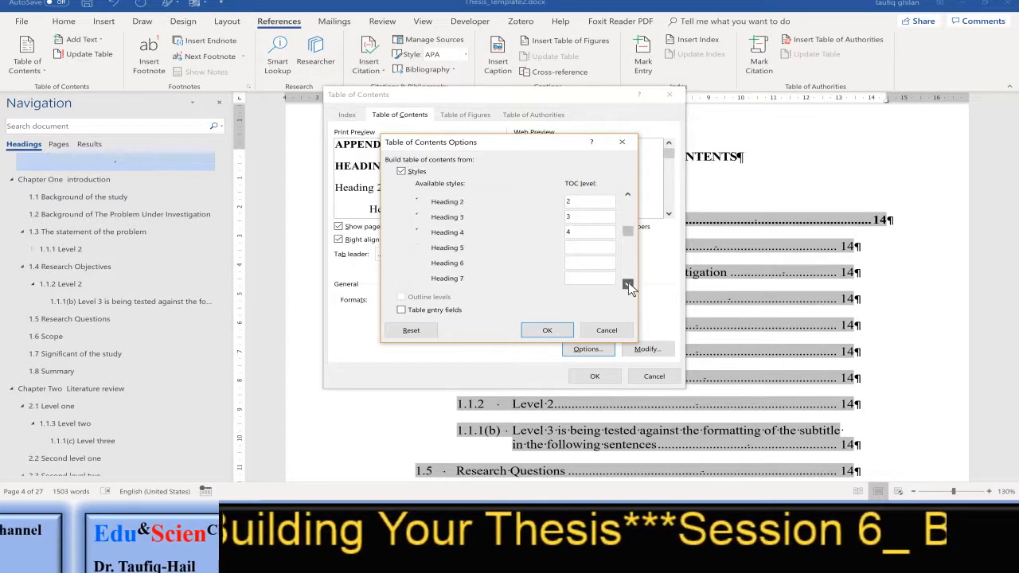
left_click(627, 284)
left_click(628, 284)
left_click(628, 285)
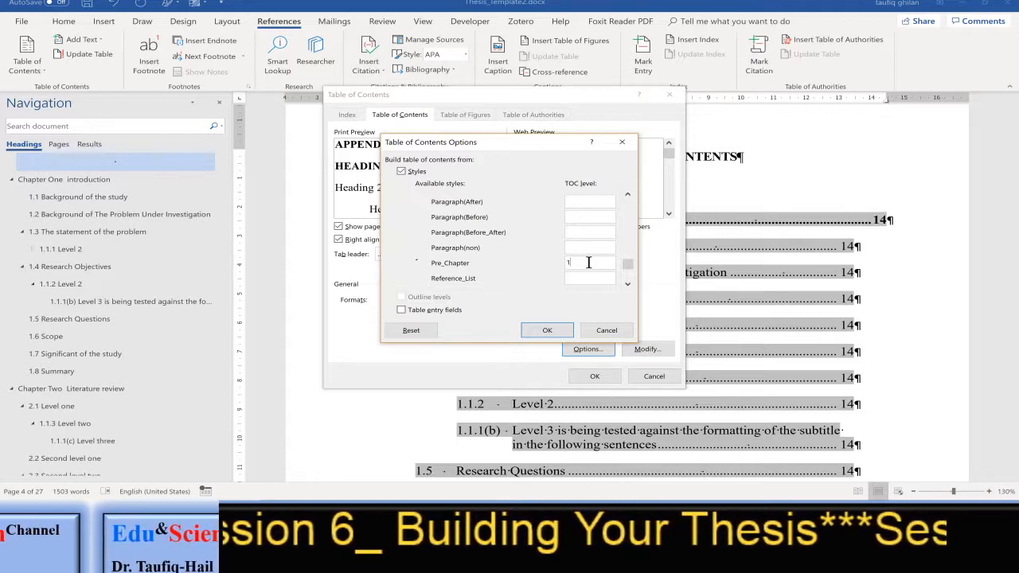
Accept the table of contents options and replace the existing table with the new one.
left_click(557, 331)
left_click(596, 378)
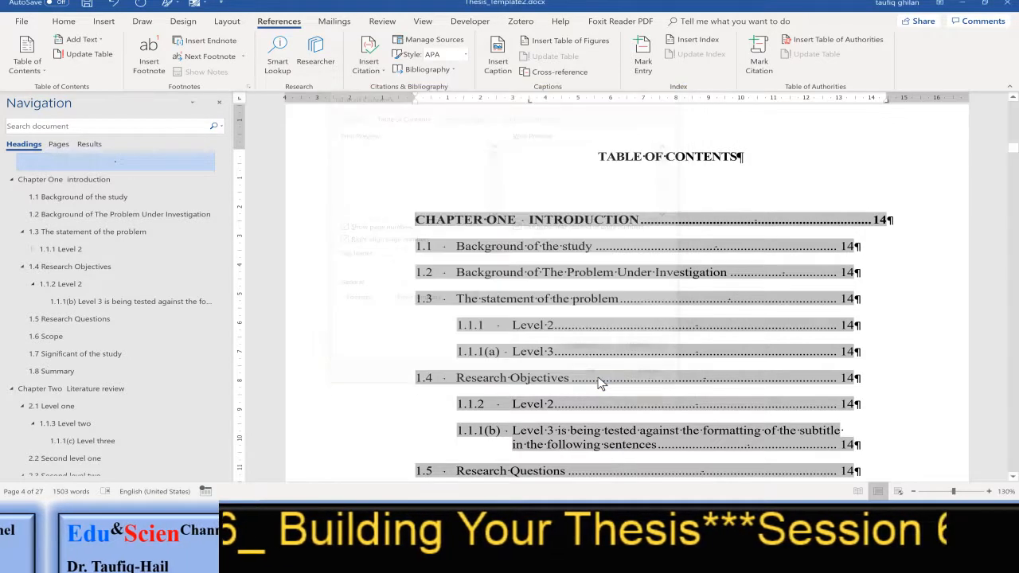
left_click(469, 284)
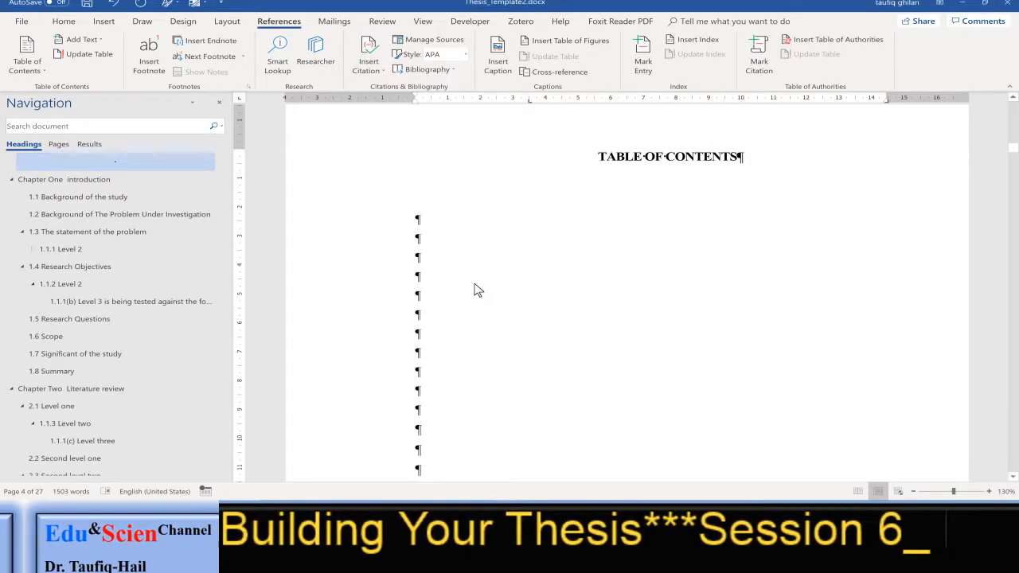
Review the regenerated table of contents, from the preliminary pages through the chapters to the references and appendices.
scroll(592, 325, "up", 3)
scroll(591, 325, "up", 10)
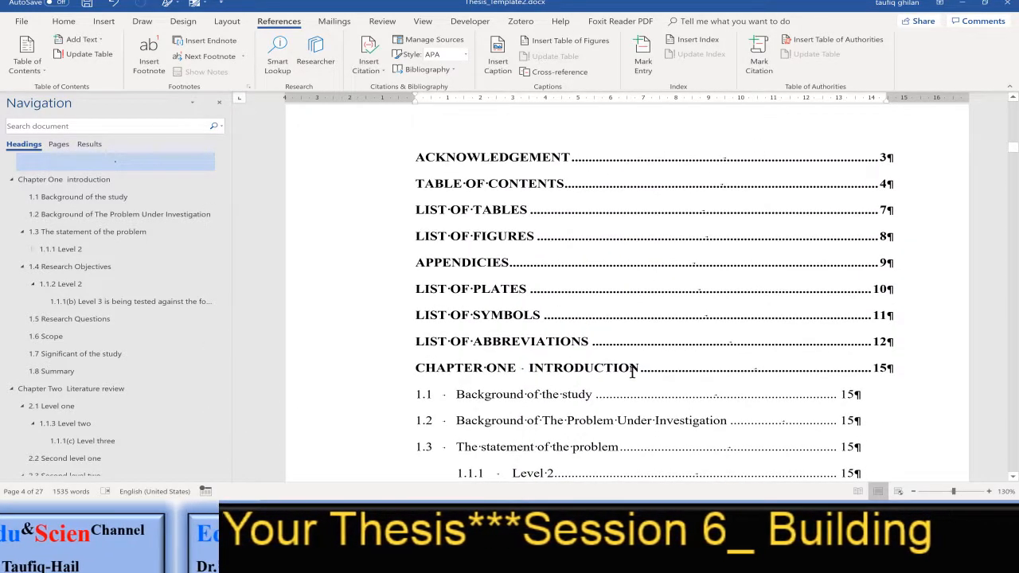
scroll(646, 367, "down", 5)
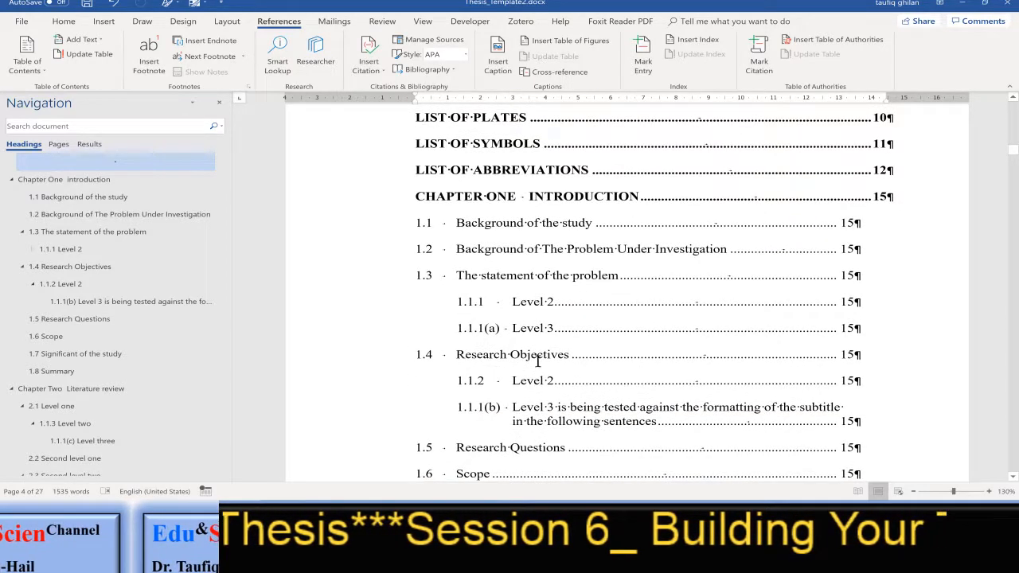
scroll(671, 369, "down", 1)
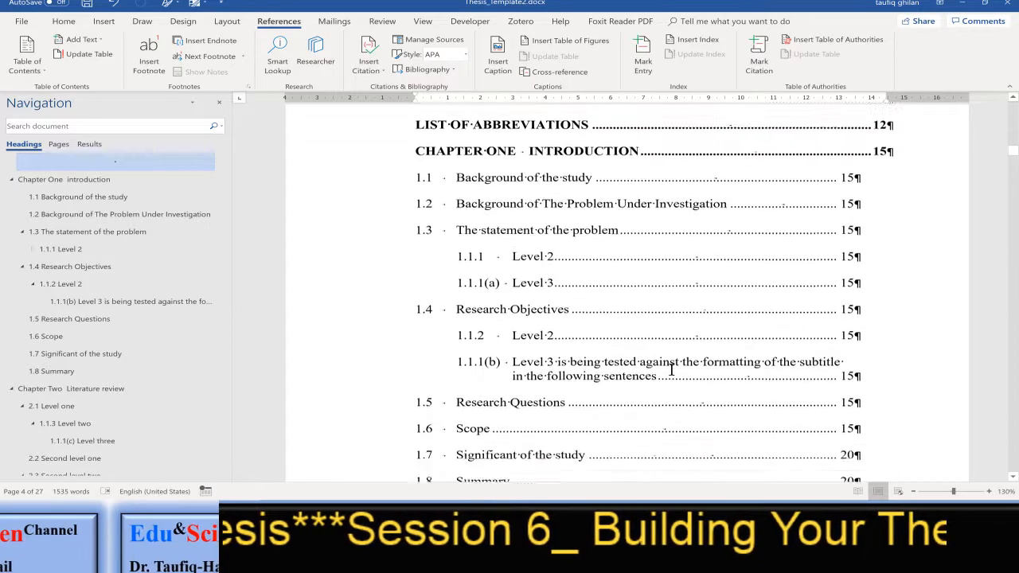
scroll(672, 369, "down", 1)
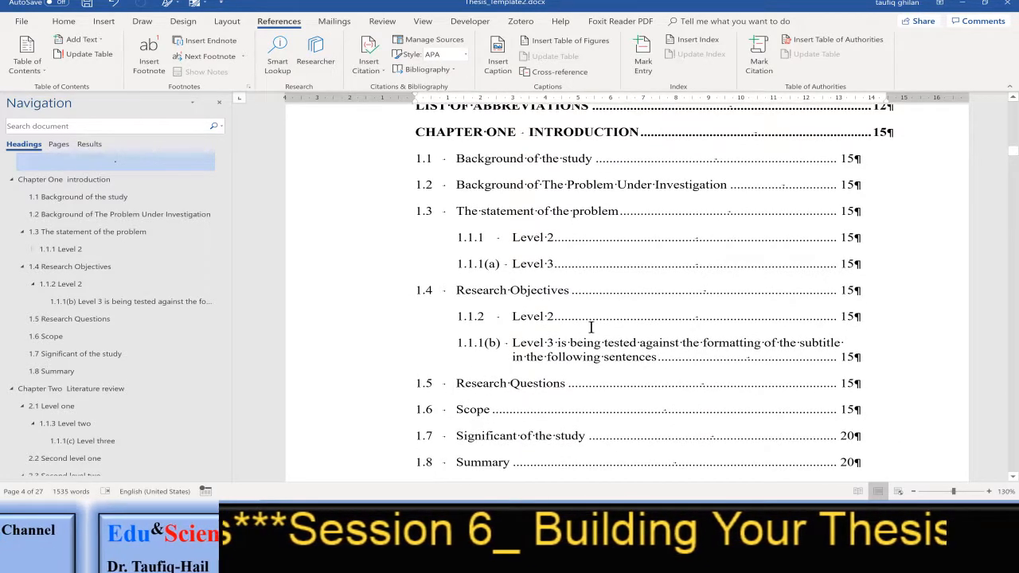
scroll(592, 328, "down", 5)
scroll(591, 327, "down", 5)
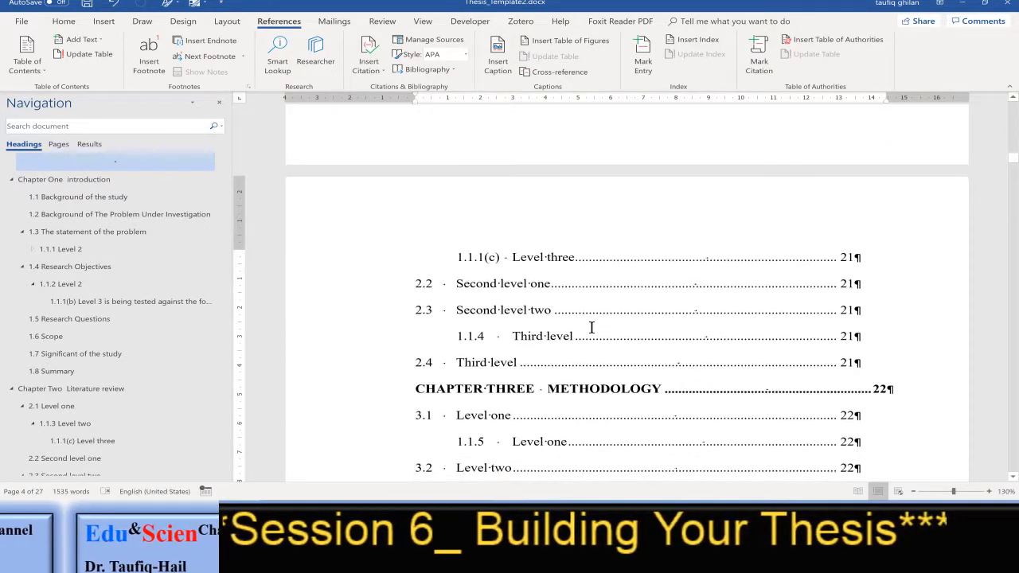
scroll(590, 323, "down", 3)
scroll(583, 315, "down", 3)
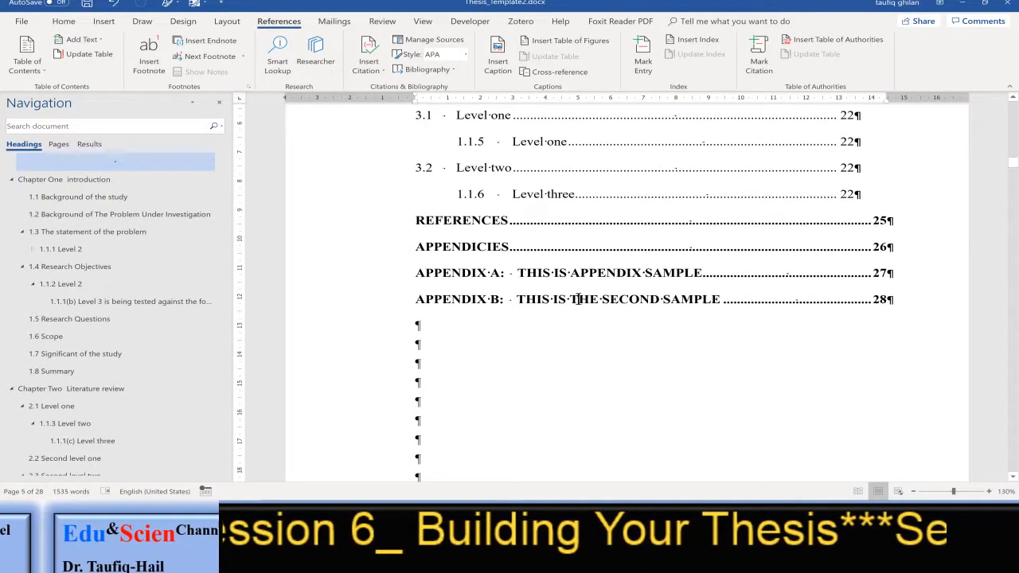
left_click(478, 248)
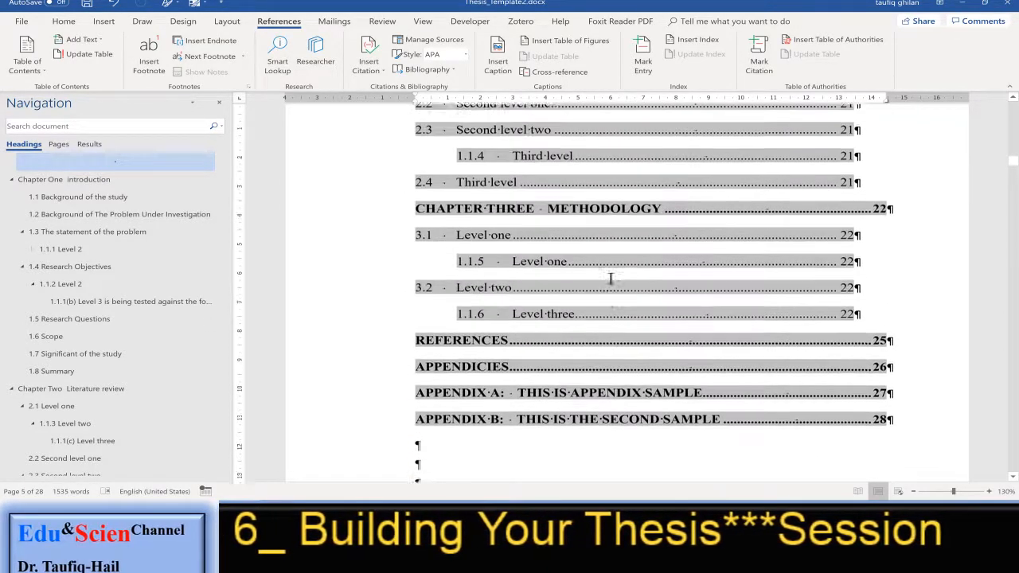
scroll(611, 278, "up", 2)
scroll(611, 278, "down", 1)
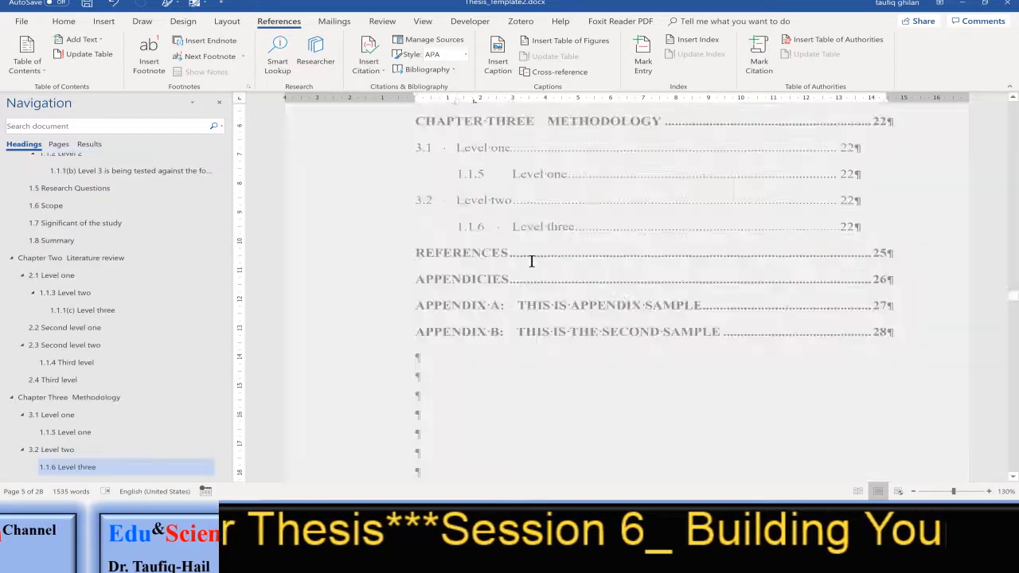
Append "this is the level that we are going to use it as a level three of this sub-heading" to the 1.1.6 heading in Chapter Three.
left_click(533, 266, "ctrl")
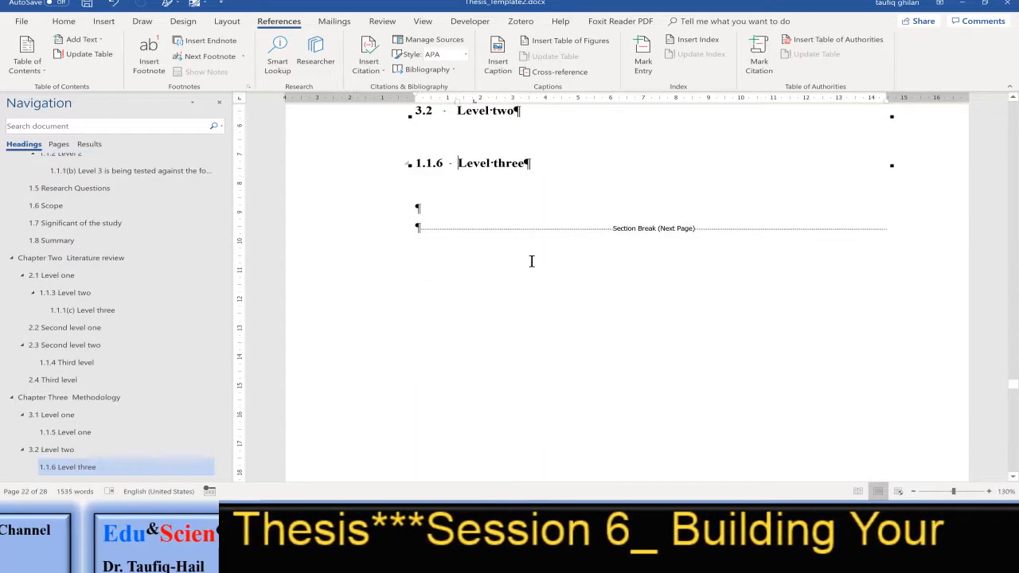
left_click(546, 167)
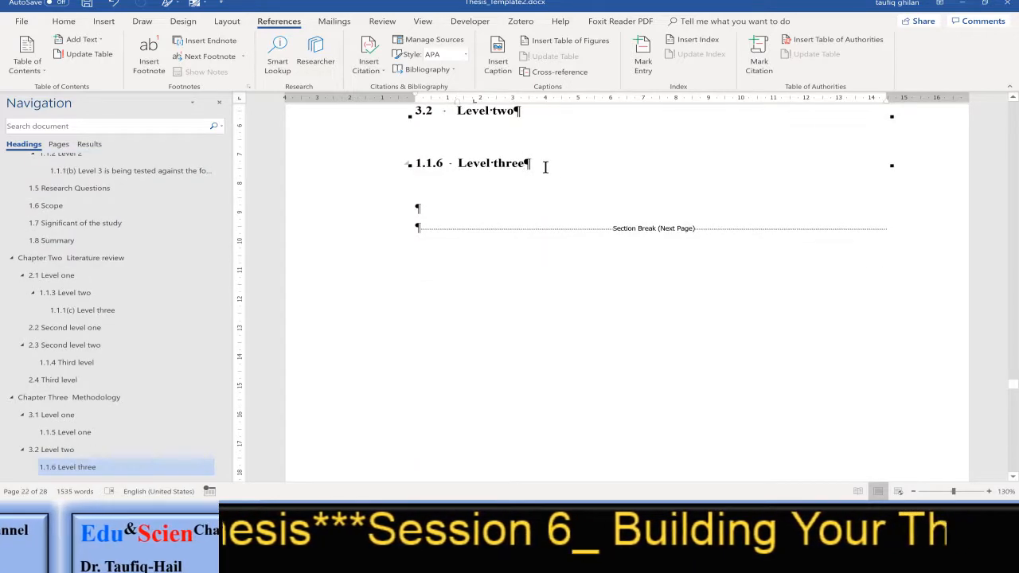
type("this is ")
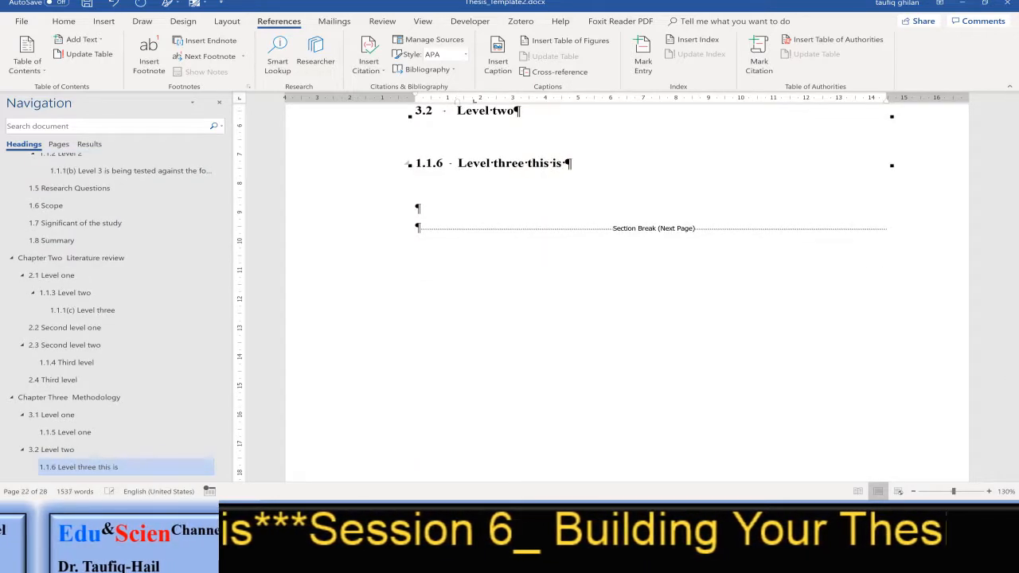
type("the level ")
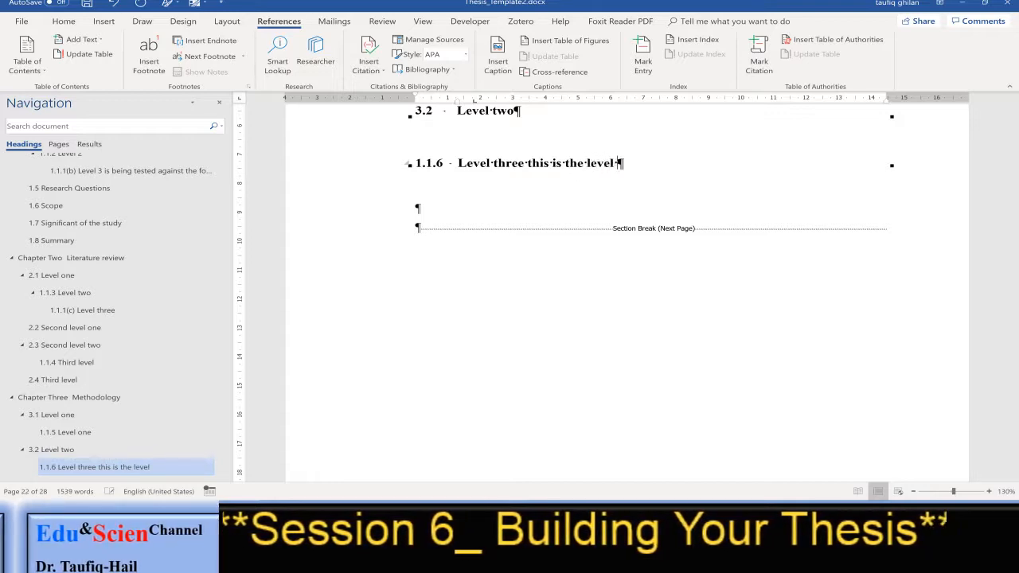
type("that")
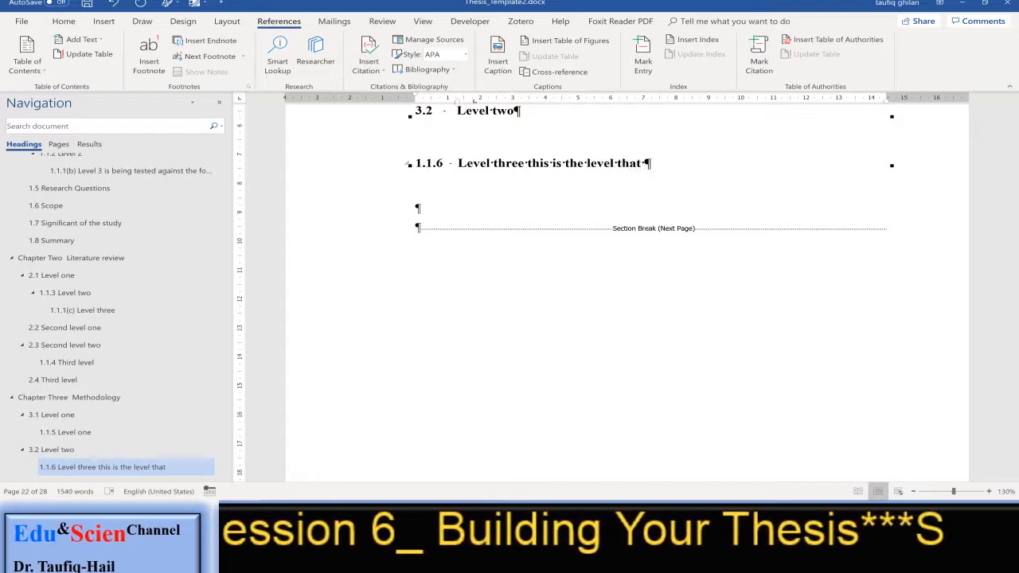
type(" we are g")
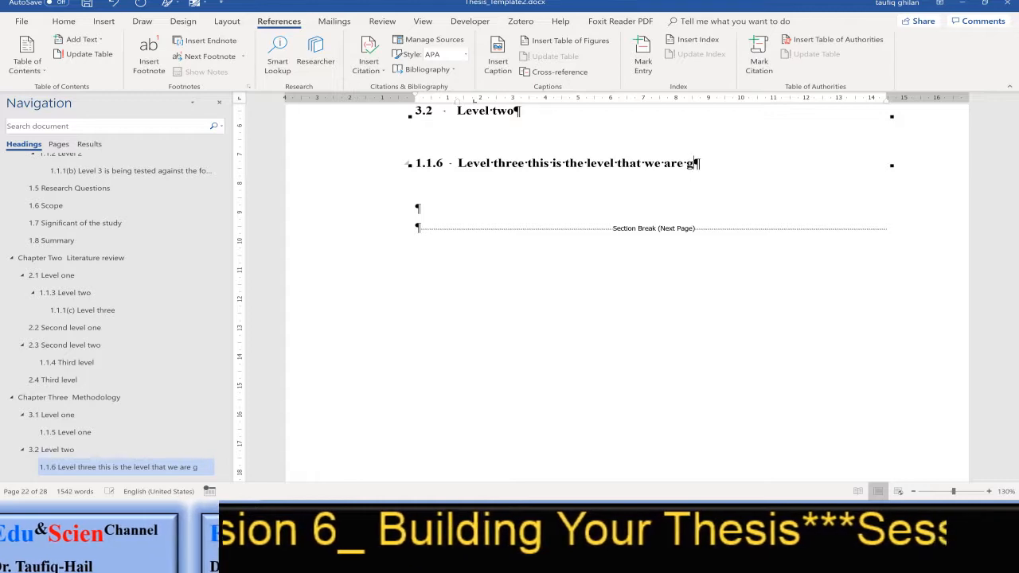
type("oing to u")
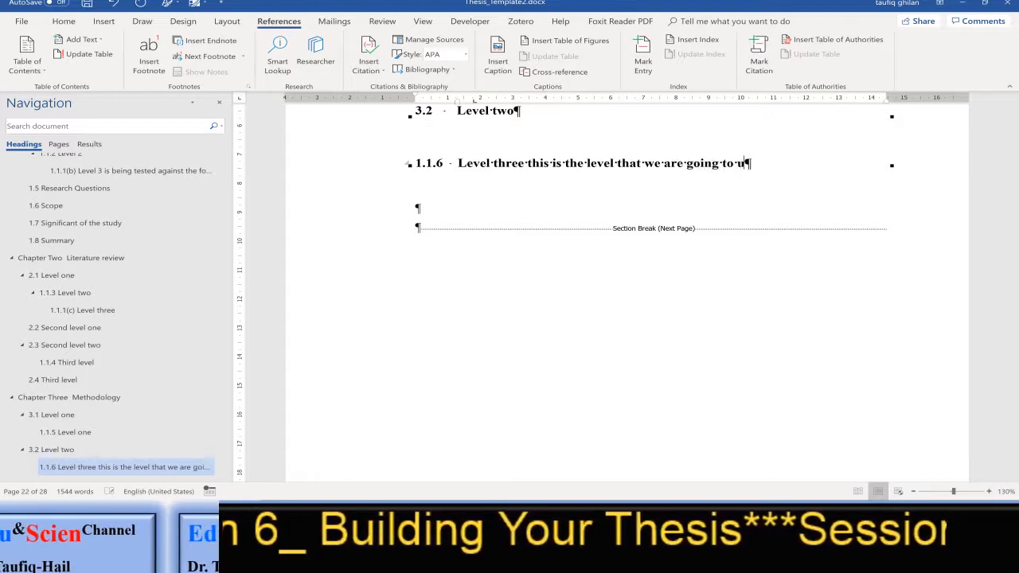
type("se it a")
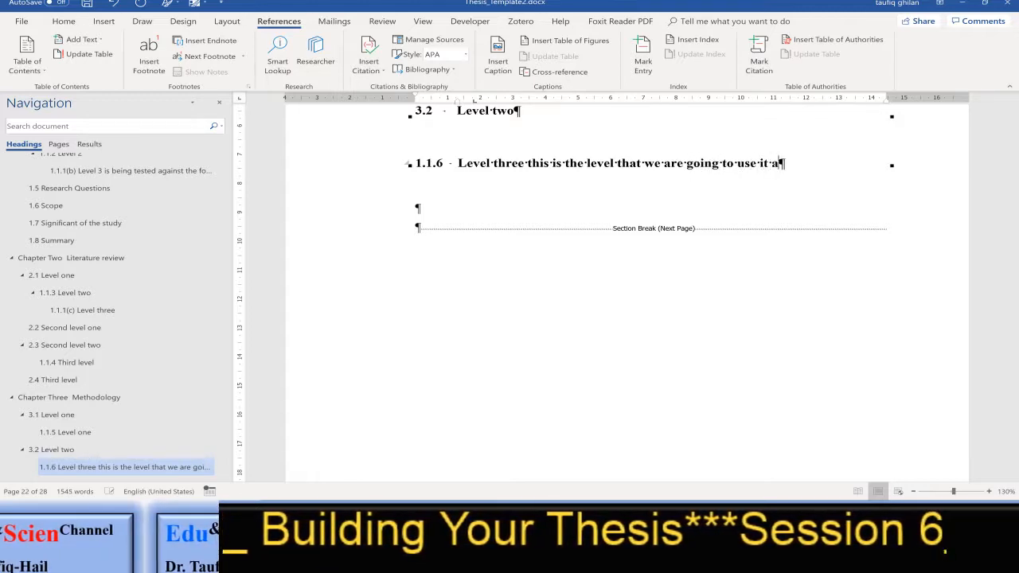
type("s a")
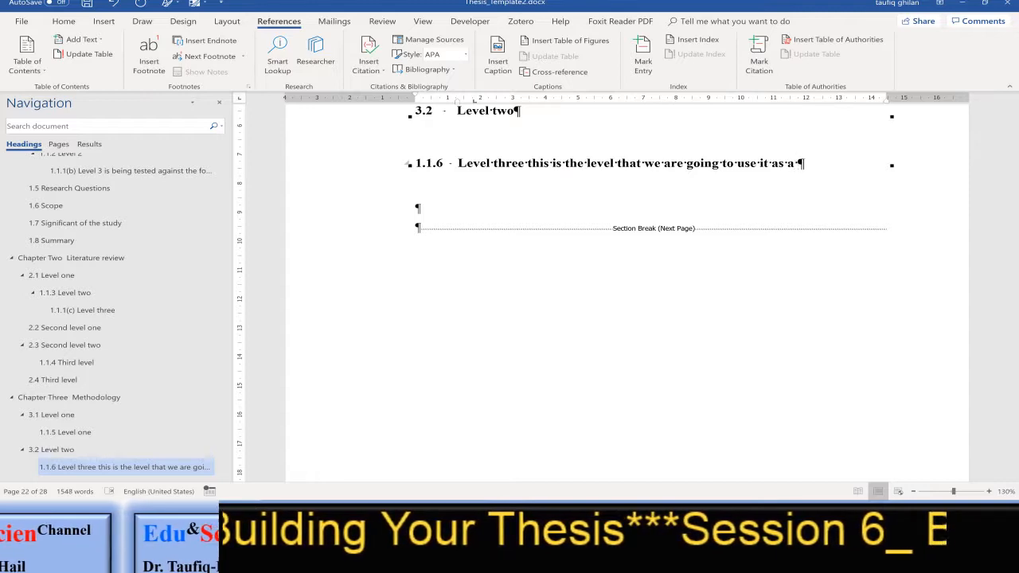
type(" level")
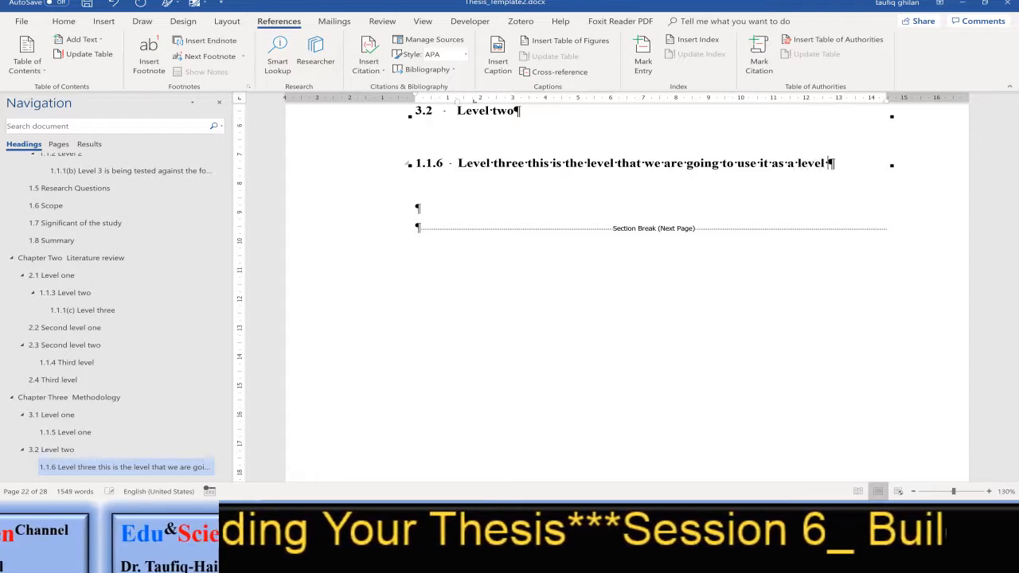
type(" three of ")
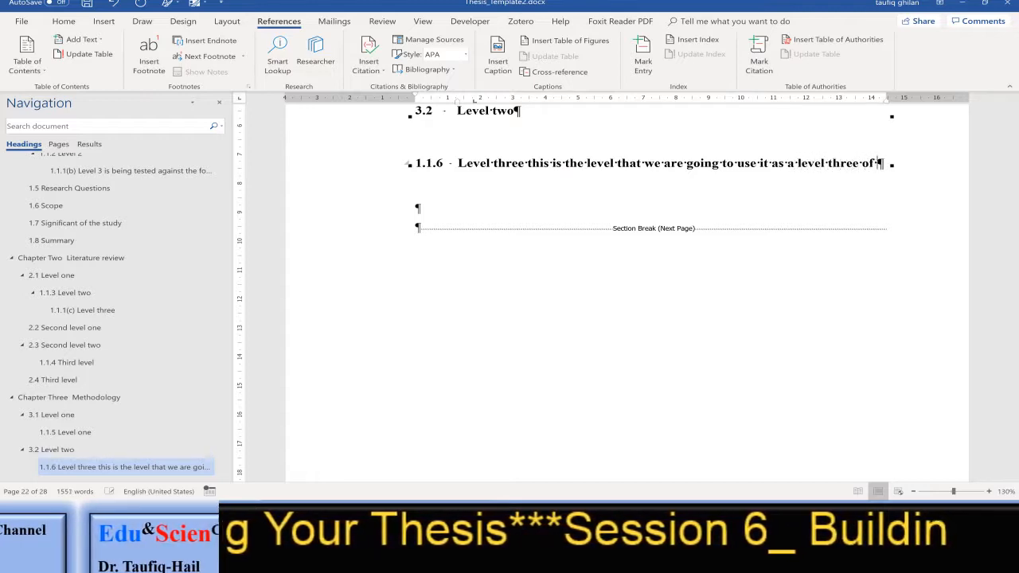
type("thi")
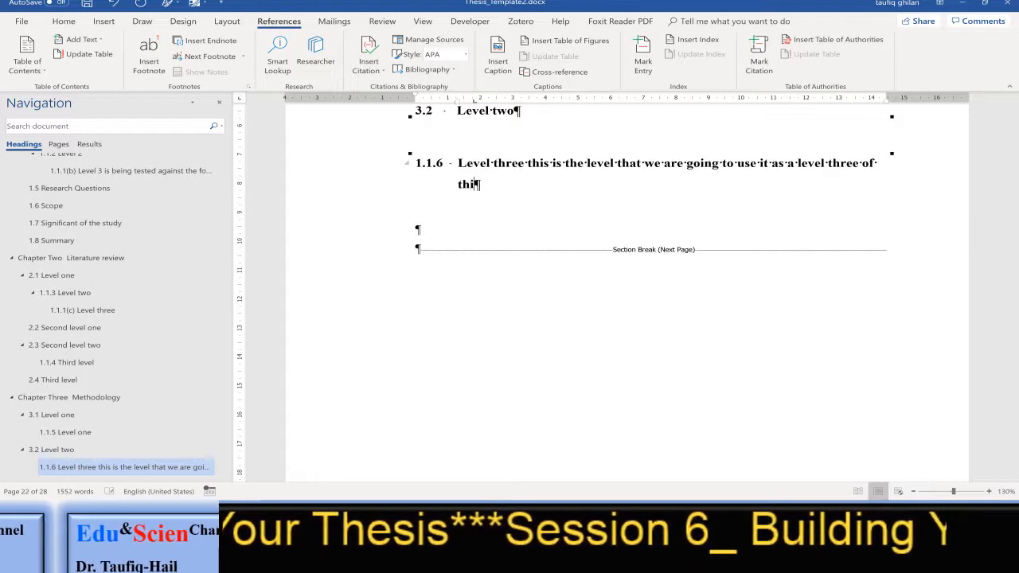
type("s sub")
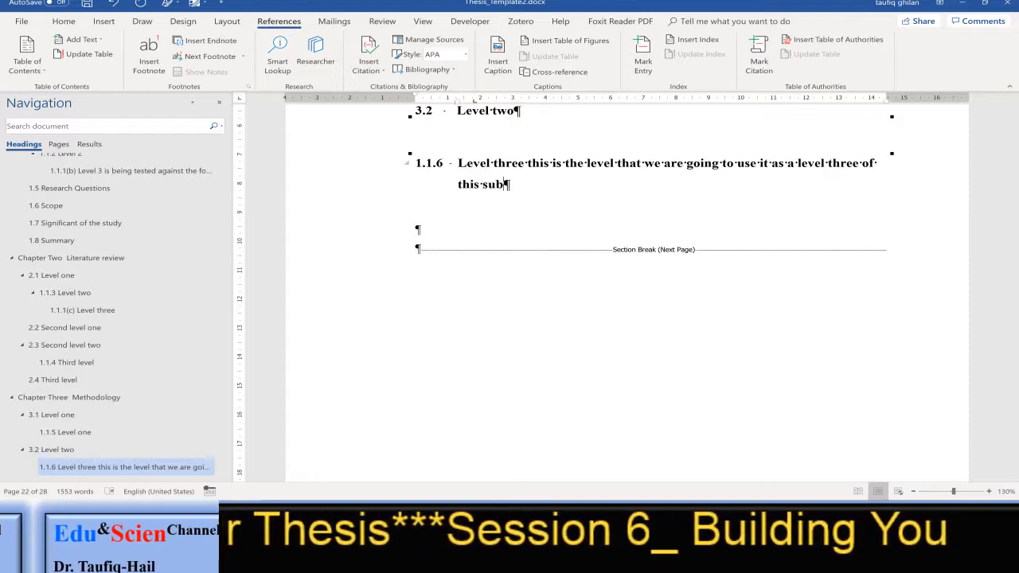
type("-heading")
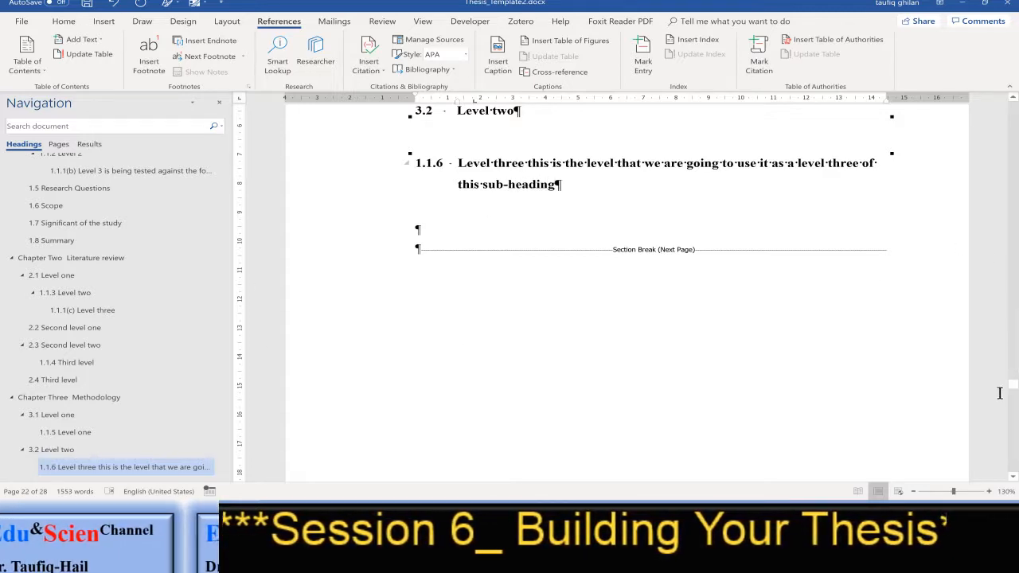
Update the entire table of contents so that it picks up the lengthened 1.1.6 heading.
left_click_drag(1015, 392, 1016, 167)
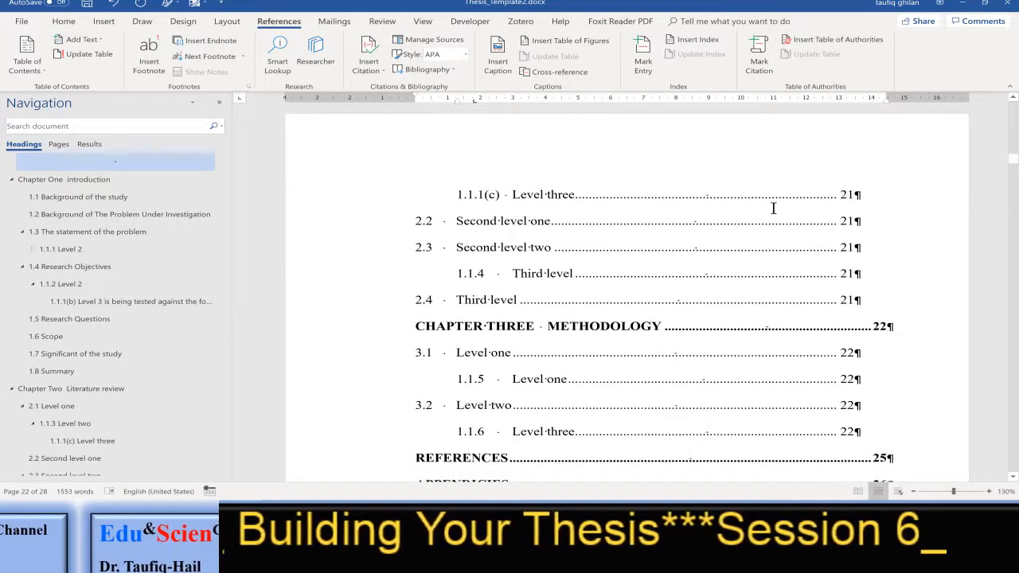
right_click(657, 224)
left_click(697, 292)
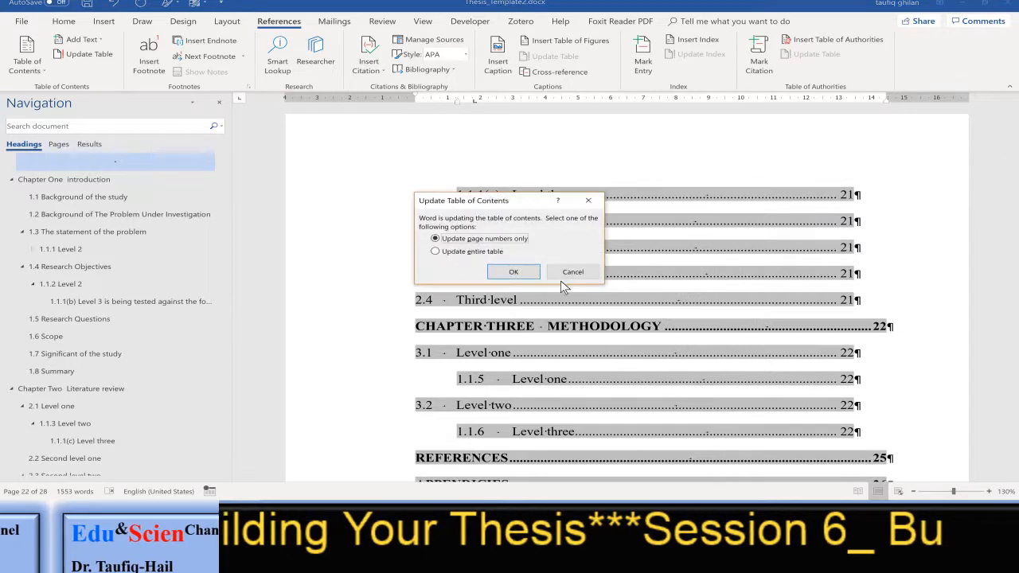
left_click(473, 252)
left_click(514, 271)
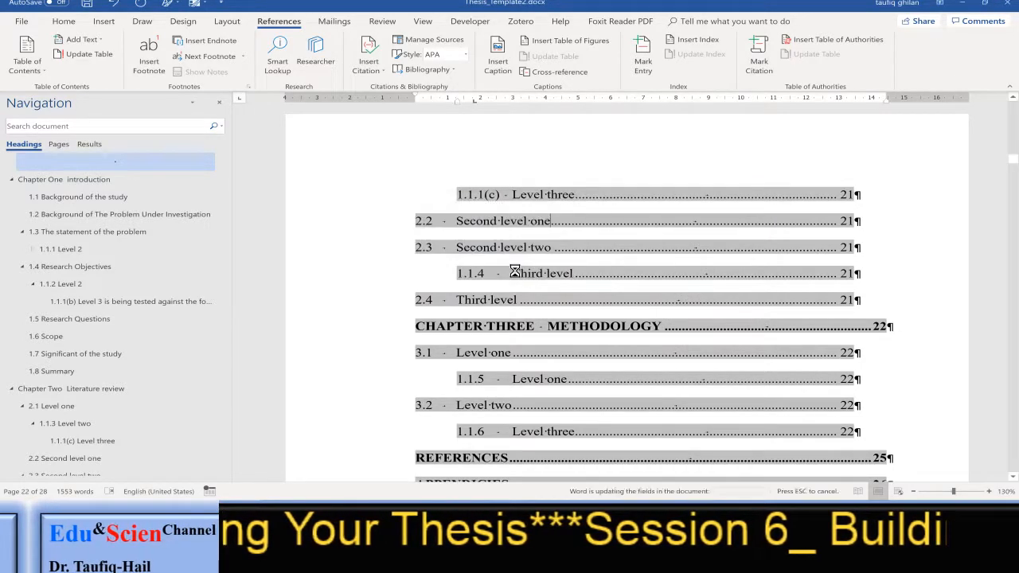
Examine the updated table of contents, checking the wrapped 1.1.6 entry, the appendices and the preliminary page titles.
scroll(637, 319, "down", 6)
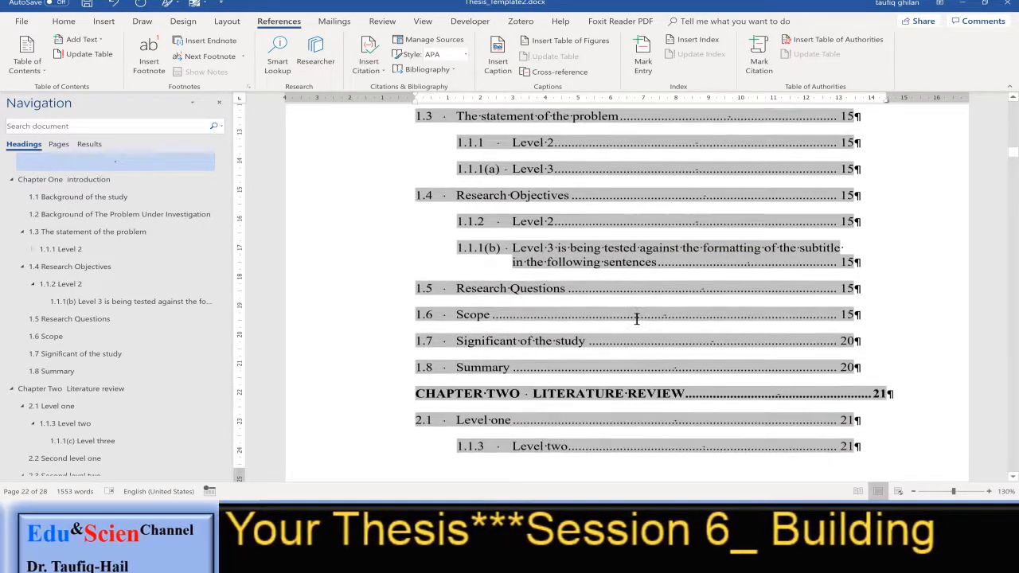
scroll(637, 320, "down", 8)
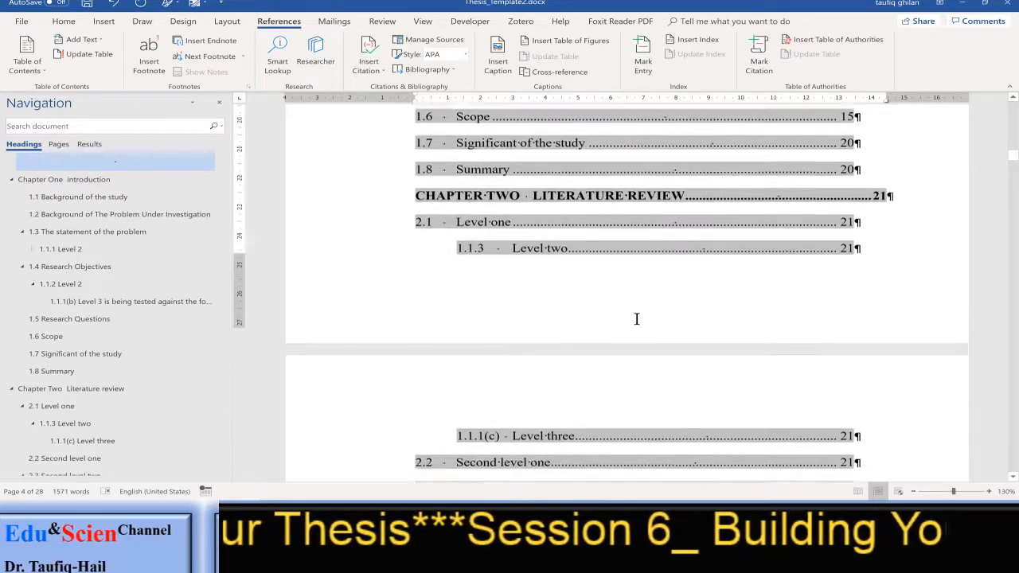
scroll(637, 320, "down", 5)
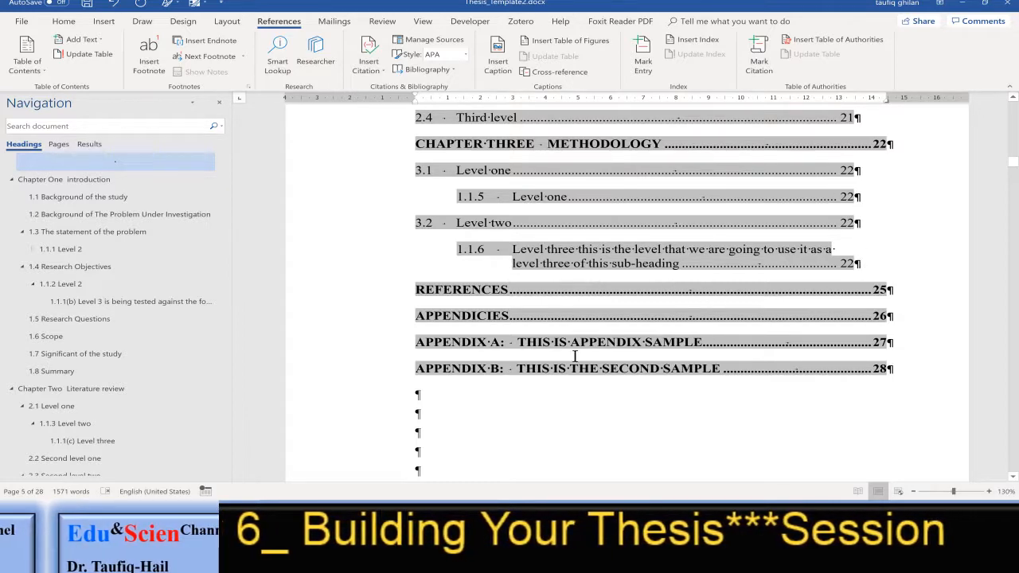
scroll(590, 329, "down", 4)
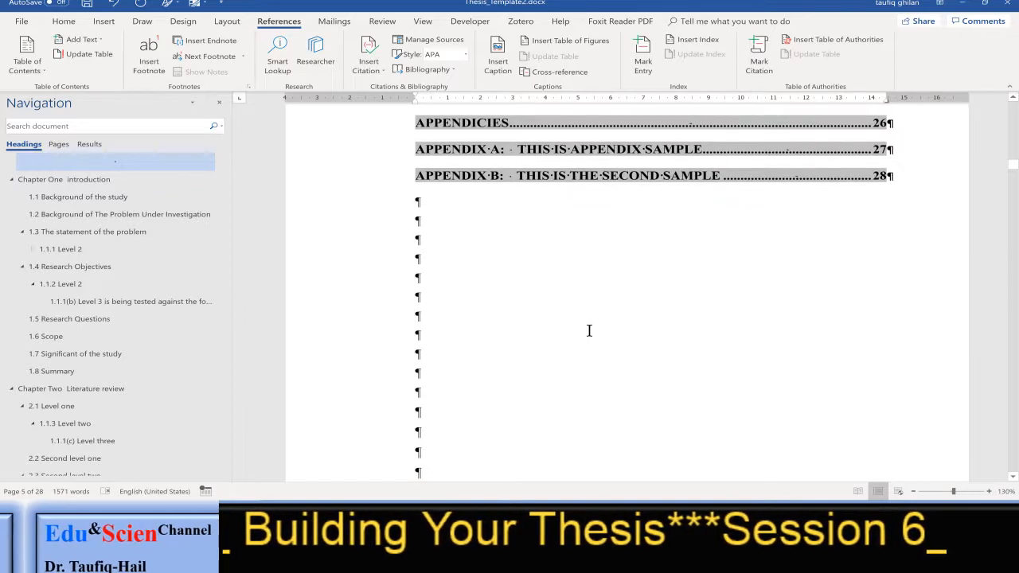
scroll(589, 330, "up", 12)
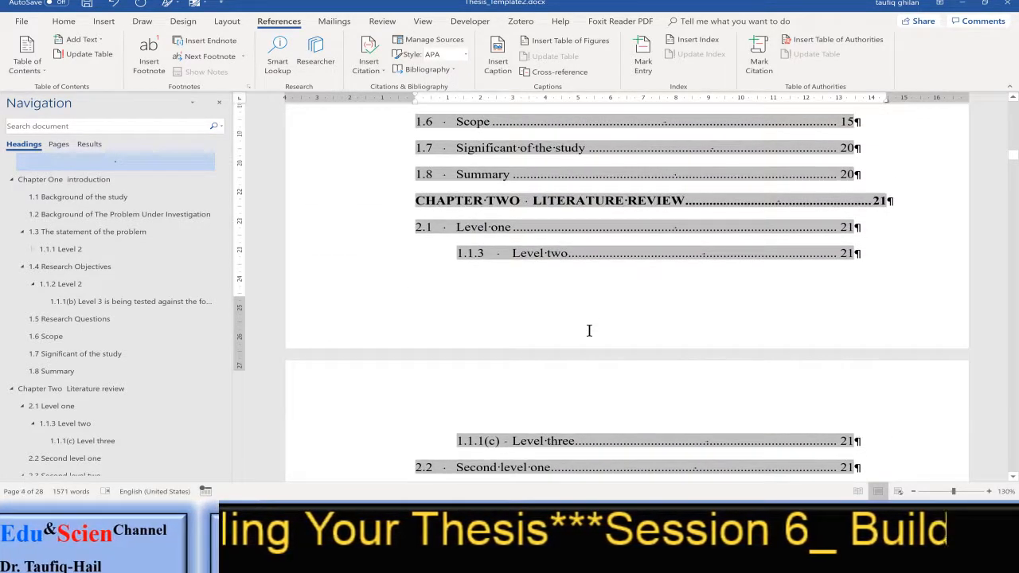
scroll(589, 331, "up", 9)
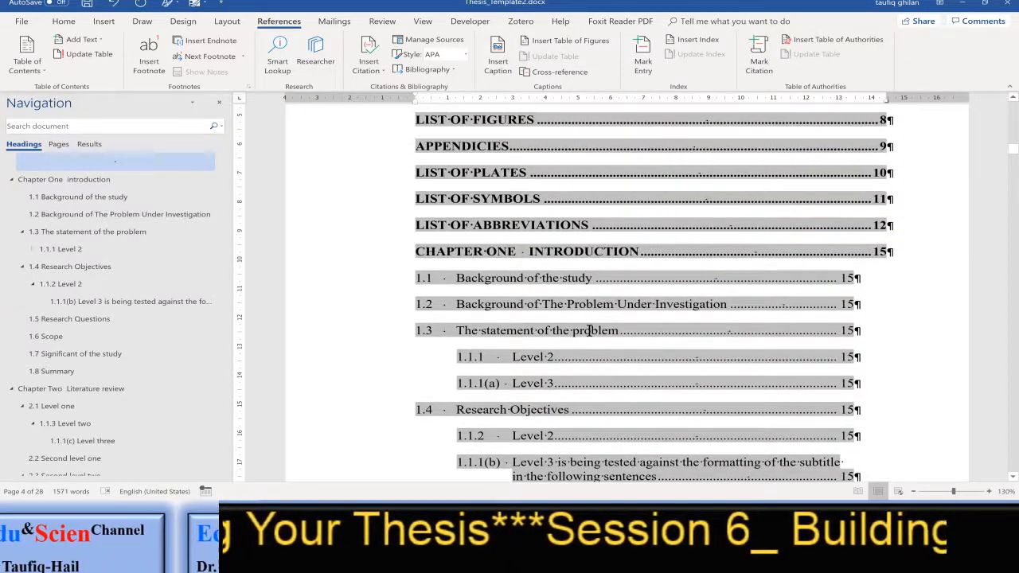
scroll(589, 330, "up", 4)
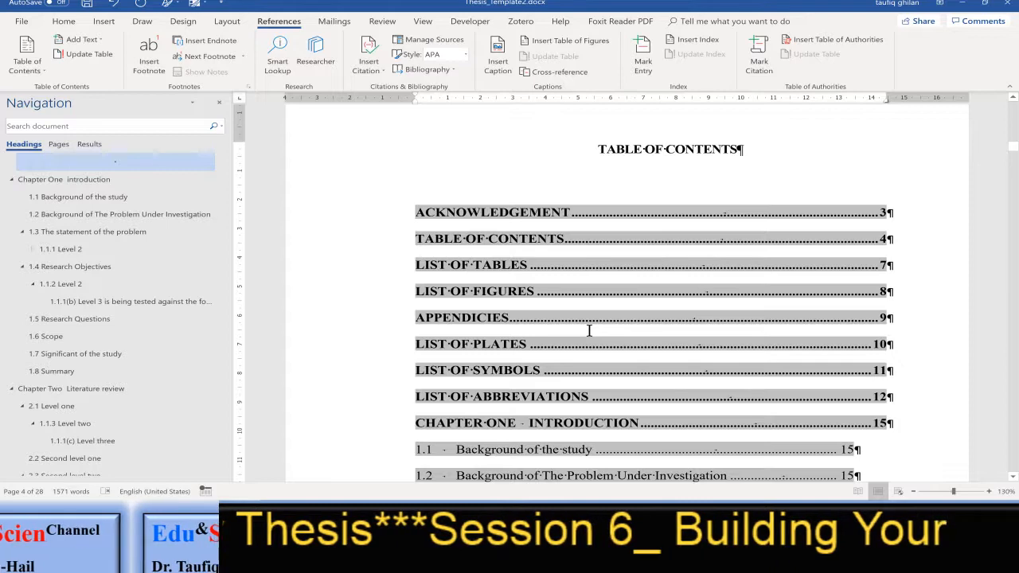
scroll(589, 331, "down", 2)
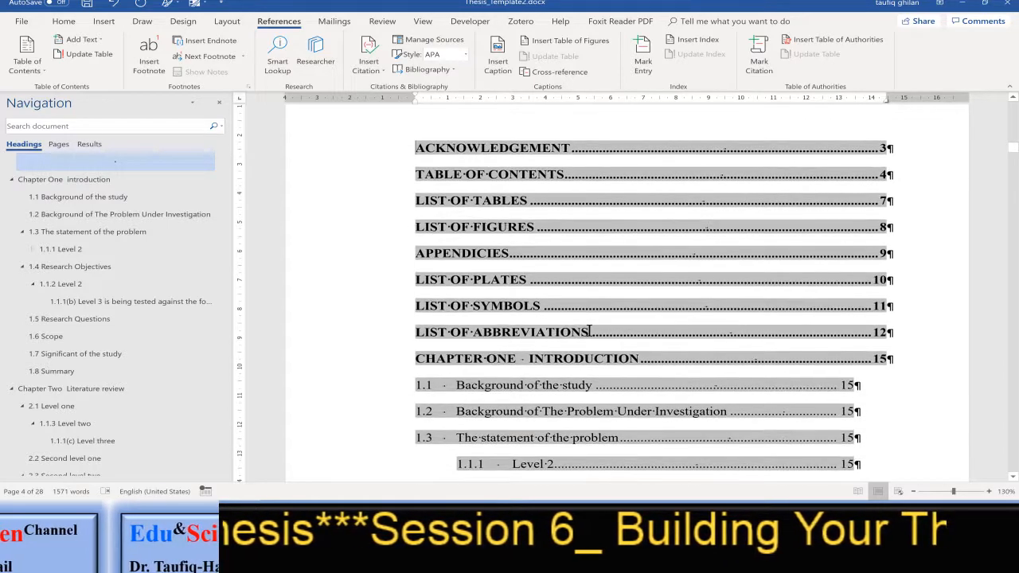